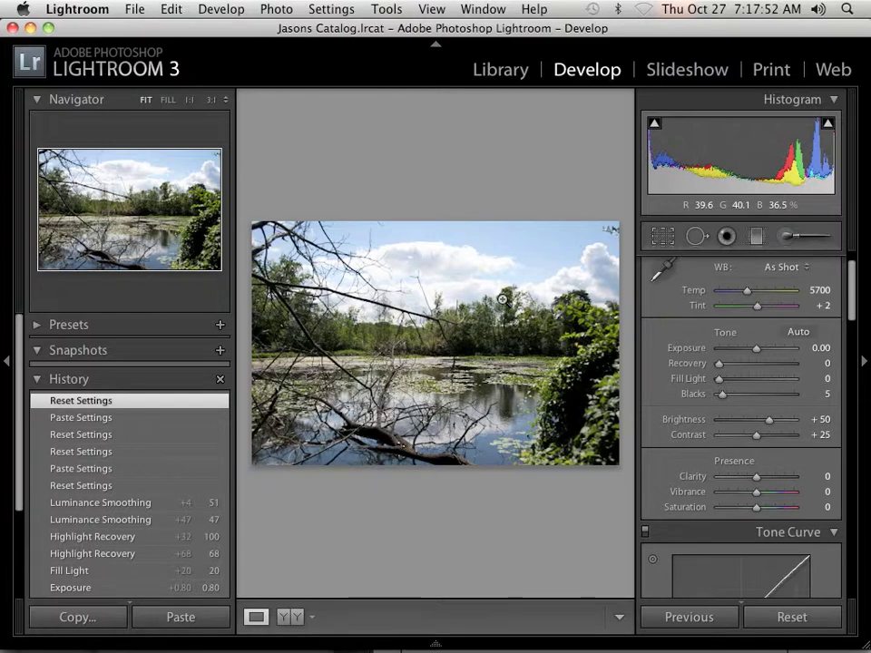
Step: Browse the thumbnails in the Library grid and open the brighter kitchen photo in the single-image view
{"action": "left_click", "coordinate": [521, 73]}
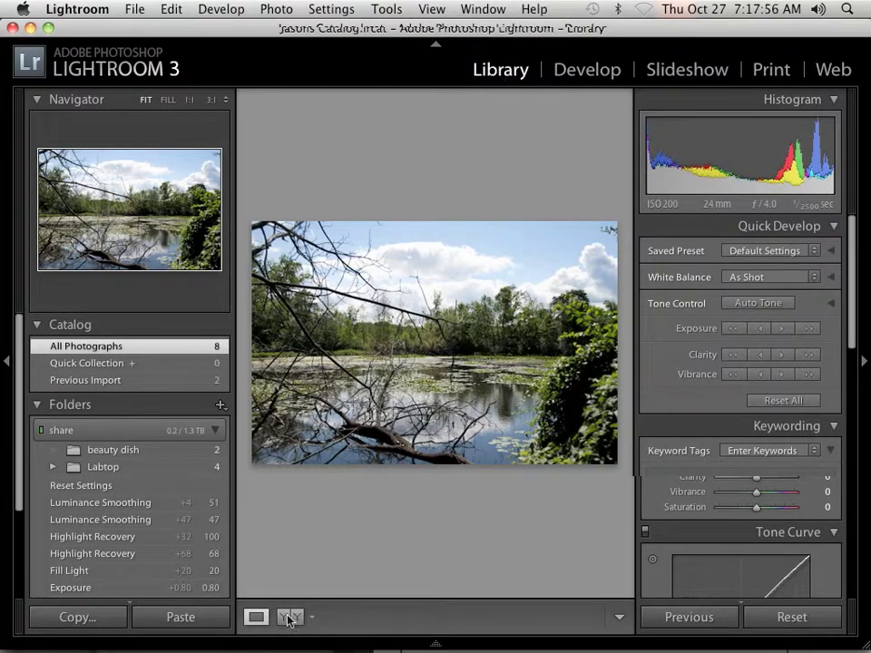
{"action": "mouse_move", "coordinate": [257, 646]}
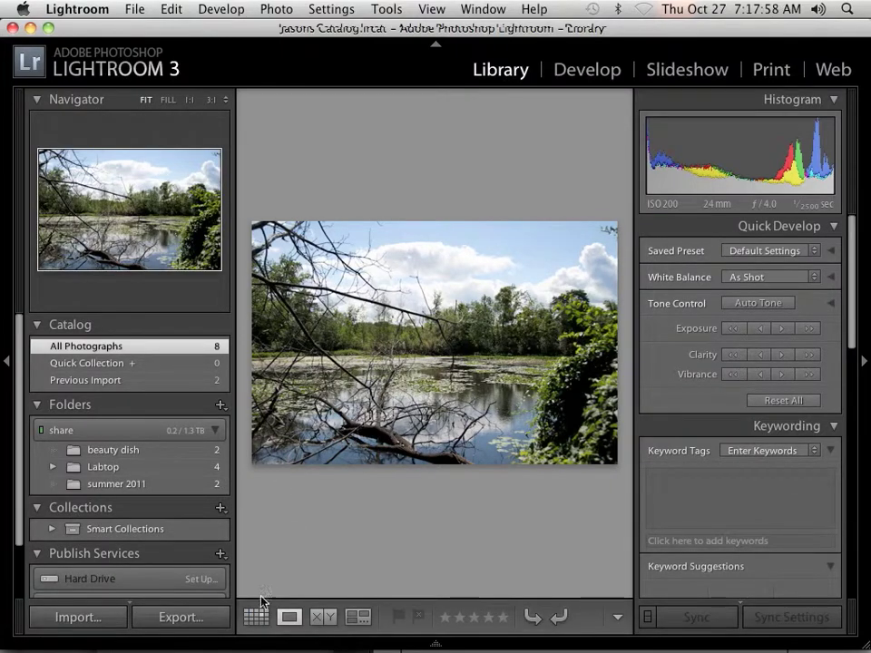
{"action": "left_click", "coordinate": [256, 617]}
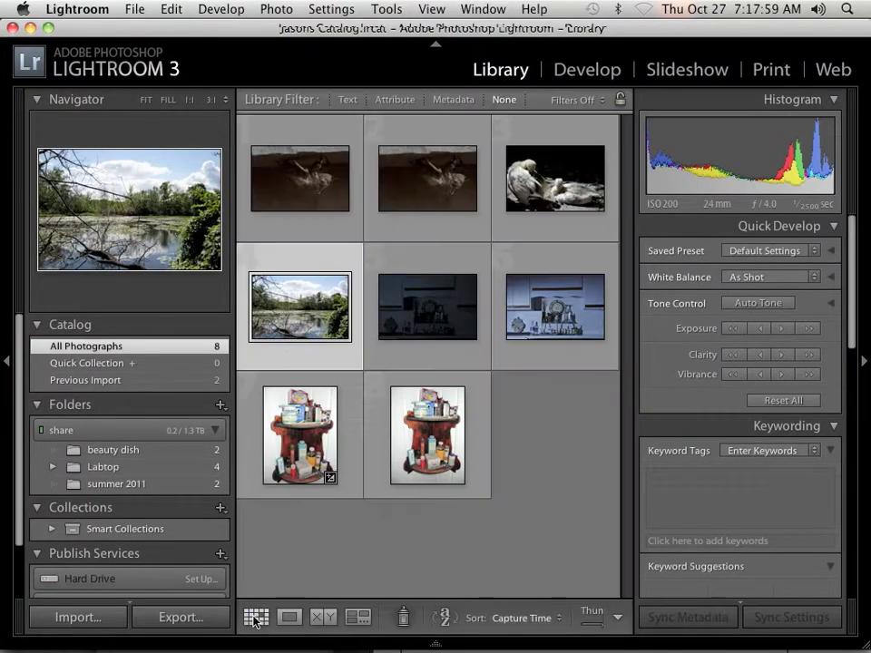
{"action": "left_click", "coordinate": [557, 334]}
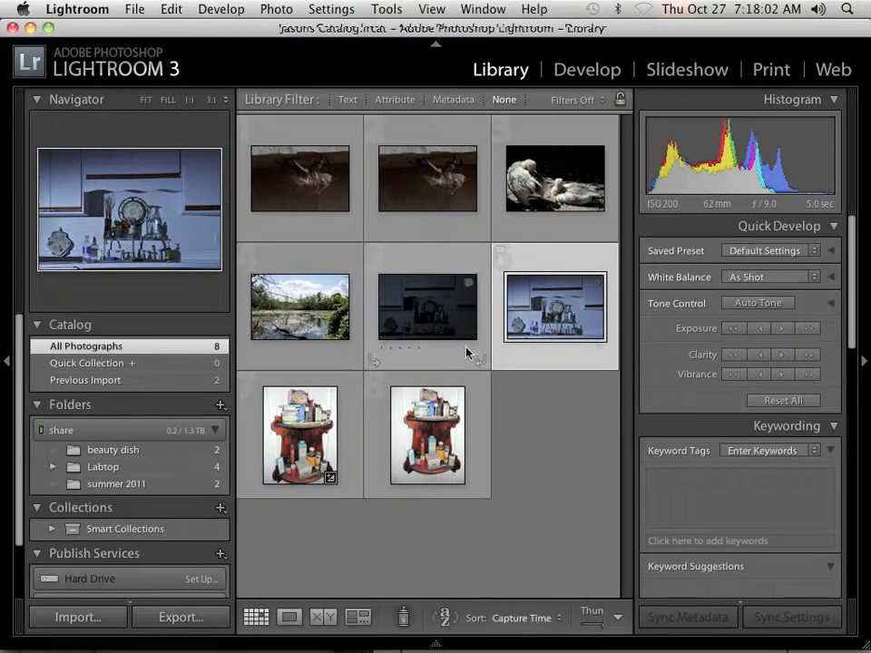
{"action": "left_click", "coordinate": [459, 354]}
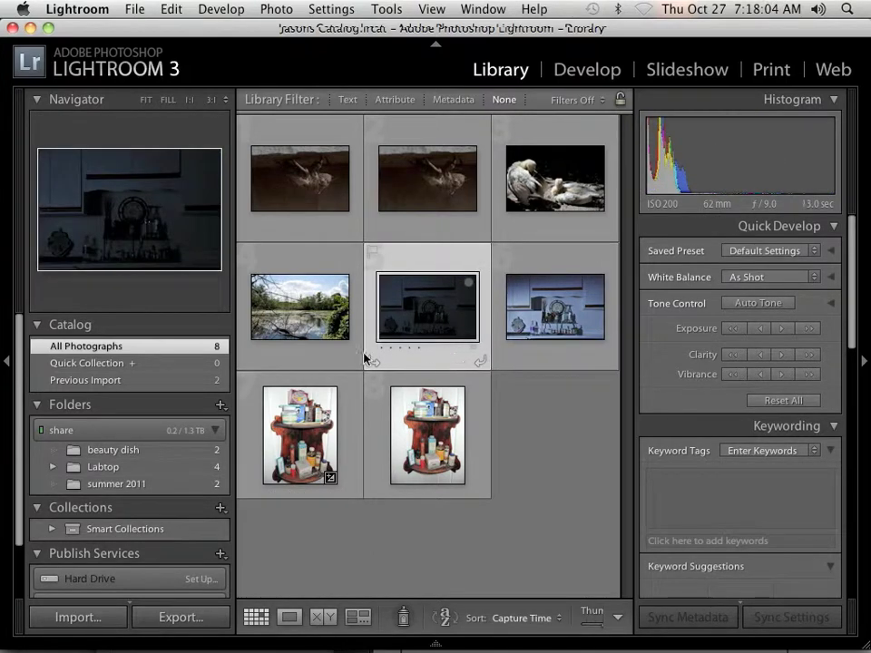
{"action": "left_click", "coordinate": [308, 364]}
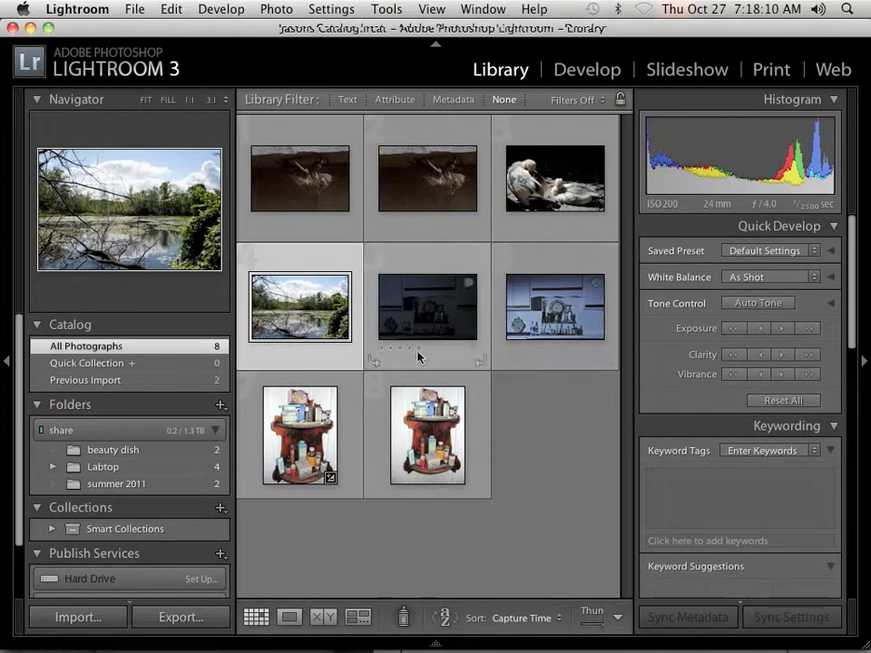
{"action": "double_click", "coordinate": [551, 366]}
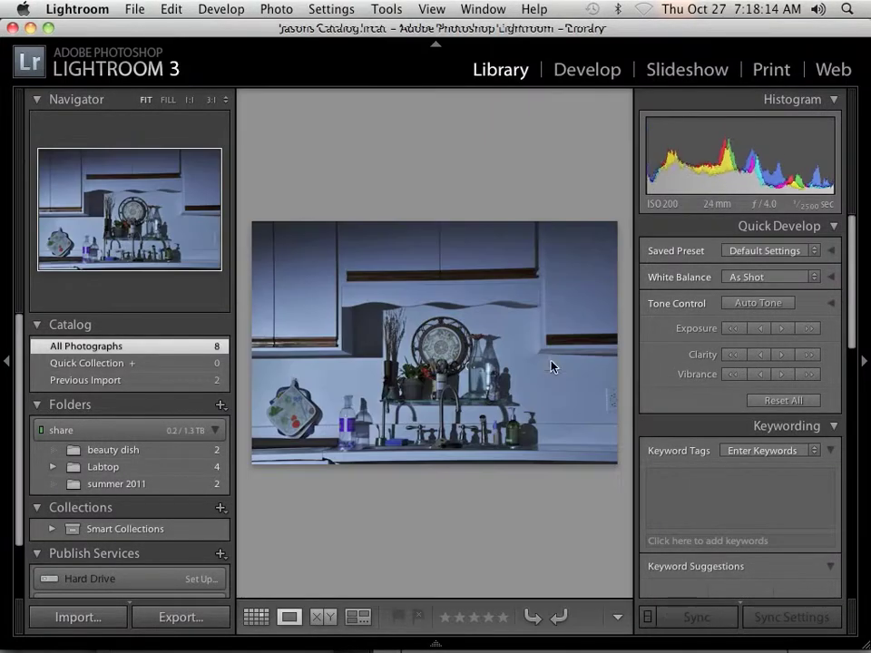
Step: Examine the brighter kitchen photo at 1:1, from the figurine and glass shelf to the faucet handle and spray bottle
{"action": "left_click", "coordinate": [541, 365]}
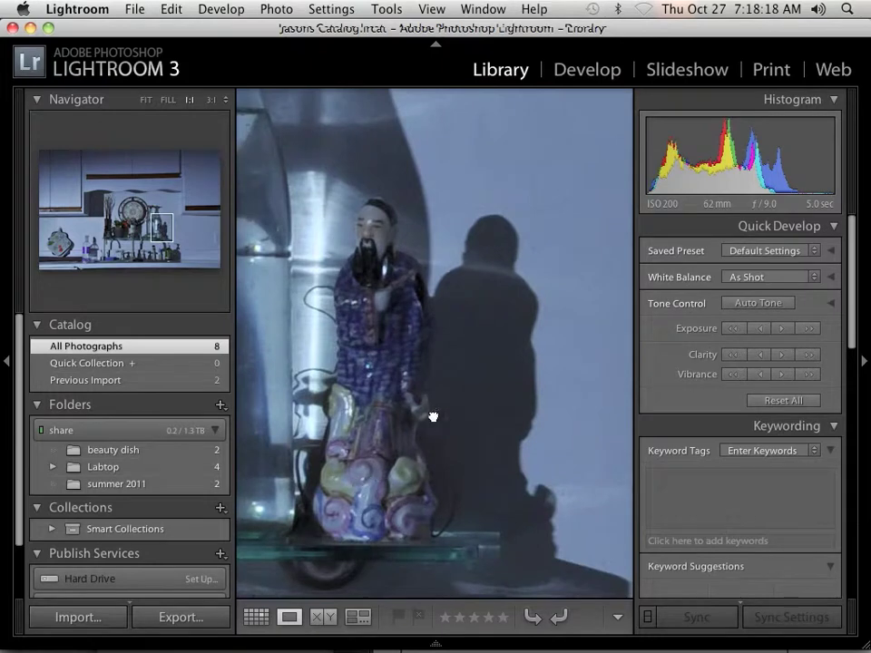
{"action": "left_click_drag", "start_coordinate": [431, 413], "coordinate": [597, 417]}
{"action": "left_click_drag", "start_coordinate": [508, 437], "coordinate": [484, 309]}
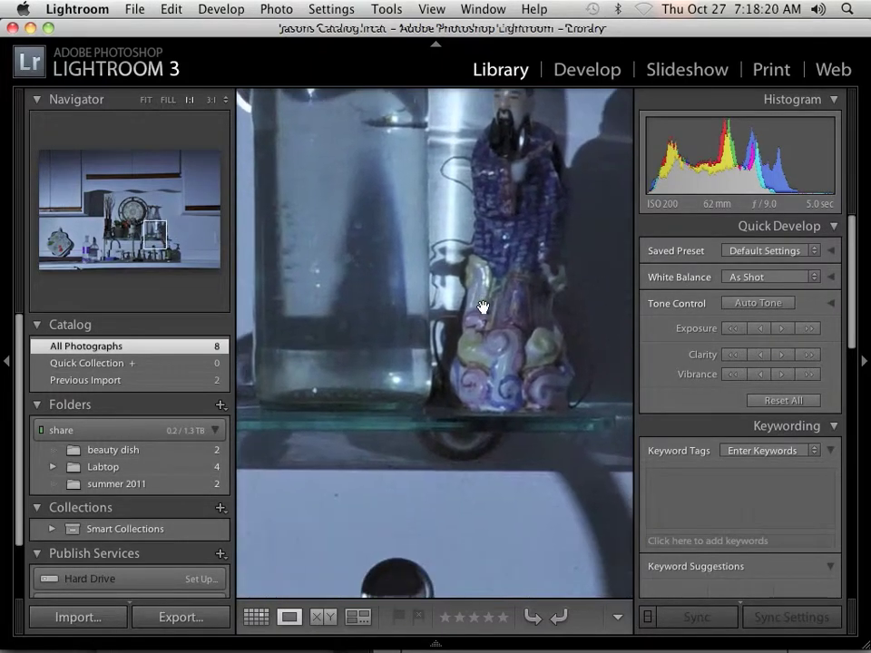
{"action": "left_click_drag", "start_coordinate": [445, 493], "coordinate": [535, 390]}
{"action": "left_click_drag", "start_coordinate": [347, 518], "coordinate": [452, 326]}
{"action": "left_click_drag", "start_coordinate": [368, 476], "coordinate": [544, 473]}
{"action": "left_click_drag", "start_coordinate": [348, 433], "coordinate": [541, 364]}
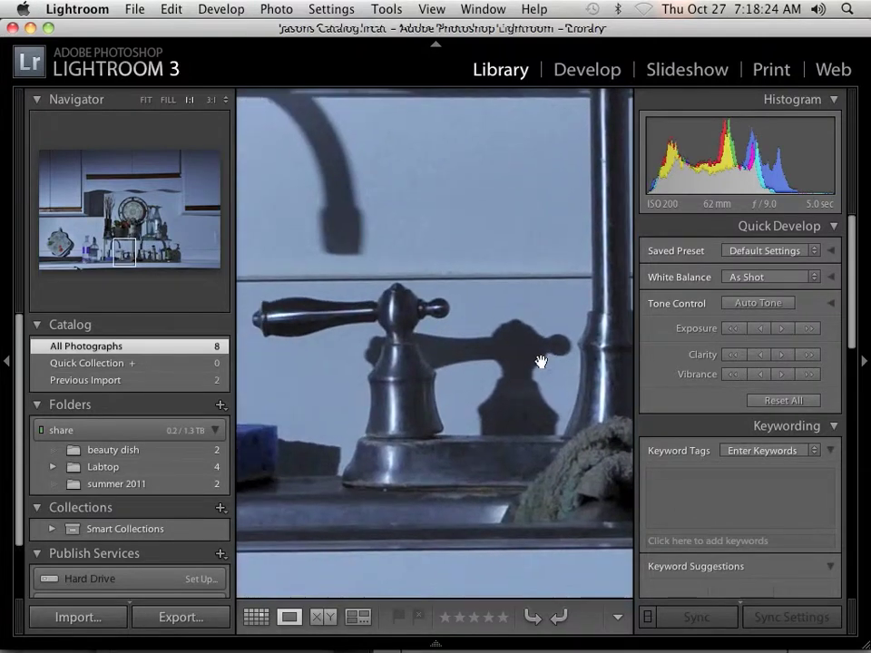
{"action": "left_click_drag", "start_coordinate": [402, 342], "coordinate": [551, 496]}
{"action": "mouse_move", "coordinate": [385, 411]}
{"action": "left_mouse_down"}
{"action": "mouse_move", "coordinate": [459, 443]}
{"action": "mouse_move", "coordinate": [439, 461]}
{"action": "mouse_move", "coordinate": [522, 400]}
{"action": "mouse_move", "coordinate": [473, 433]}
{"action": "mouse_move", "coordinate": [471, 419]}
{"action": "left_mouse_up"}
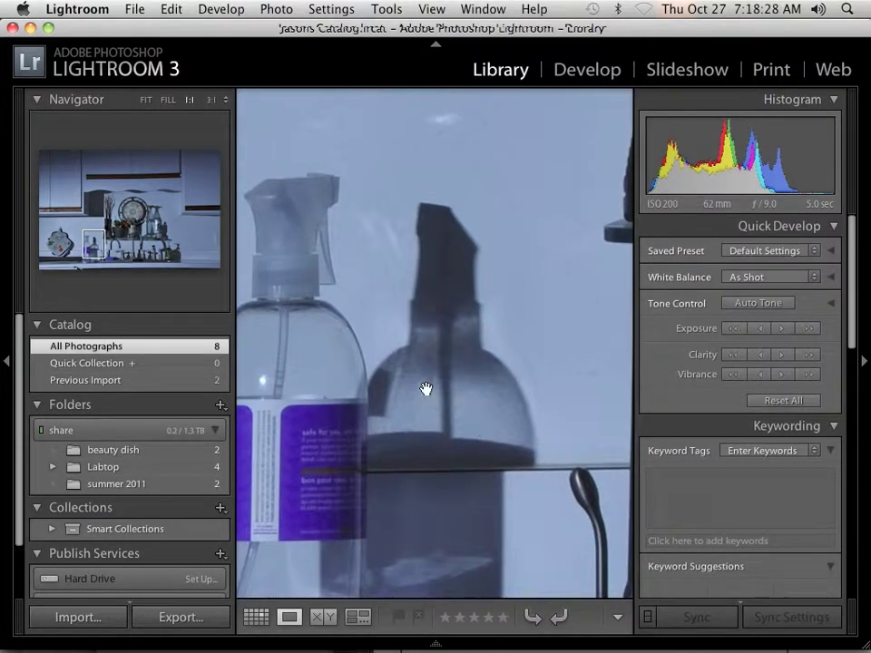
{"action": "left_click_drag", "start_coordinate": [412, 402], "coordinate": [463, 389]}
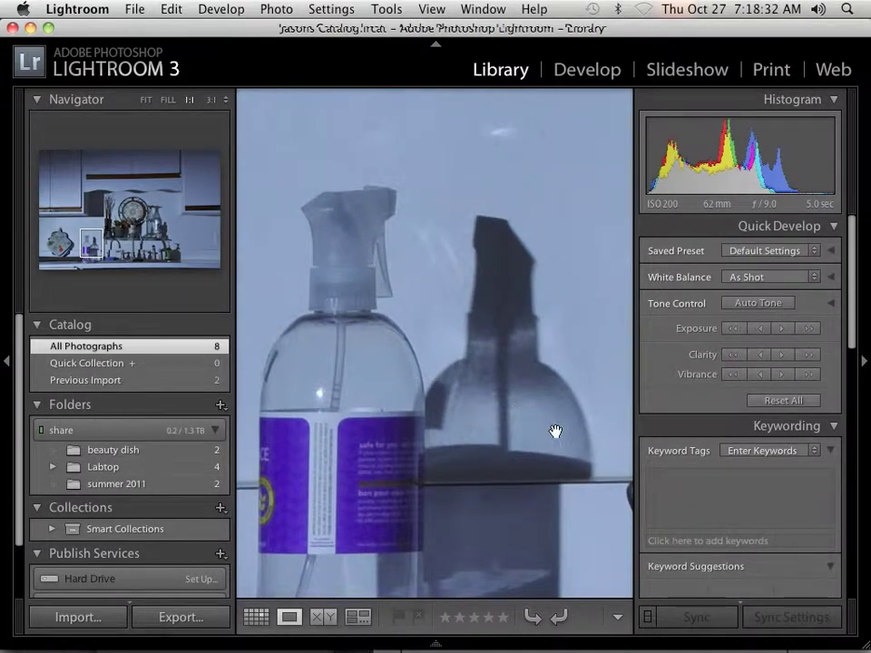
Step: Brighten the kitchen photo in Develop with Fill Light at 56 and Exposure at +0.75
{"action": "left_click", "coordinate": [613, 80]}
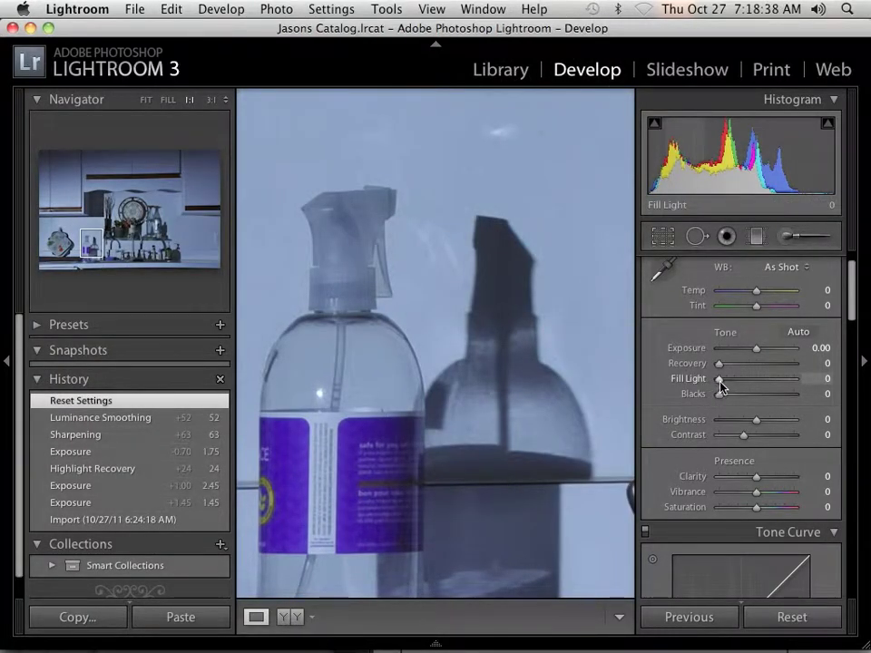
{"action": "left_click_drag", "start_coordinate": [717, 381], "coordinate": [762, 385]}
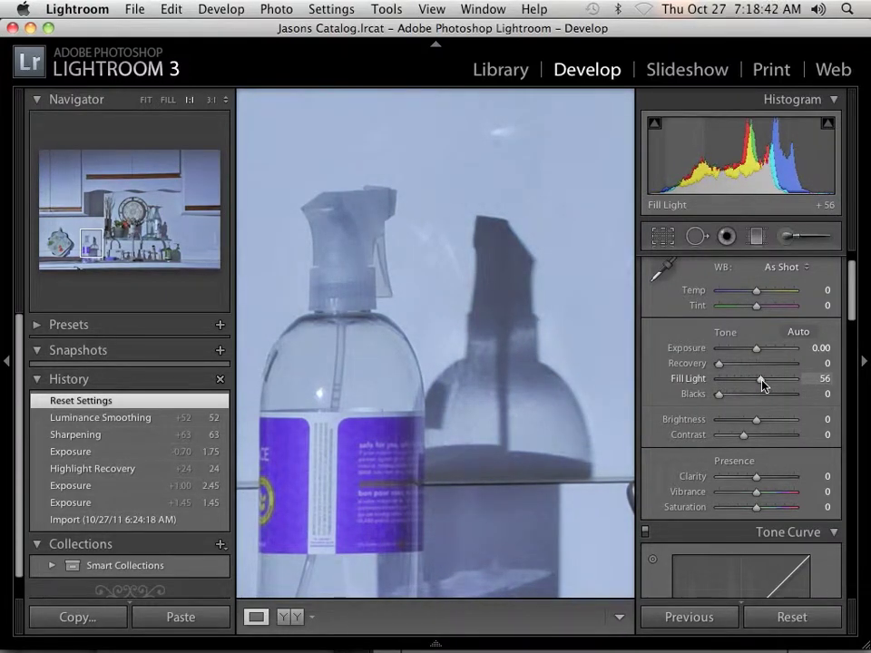
{"action": "left_click_drag", "start_coordinate": [757, 350], "coordinate": [765, 356]}
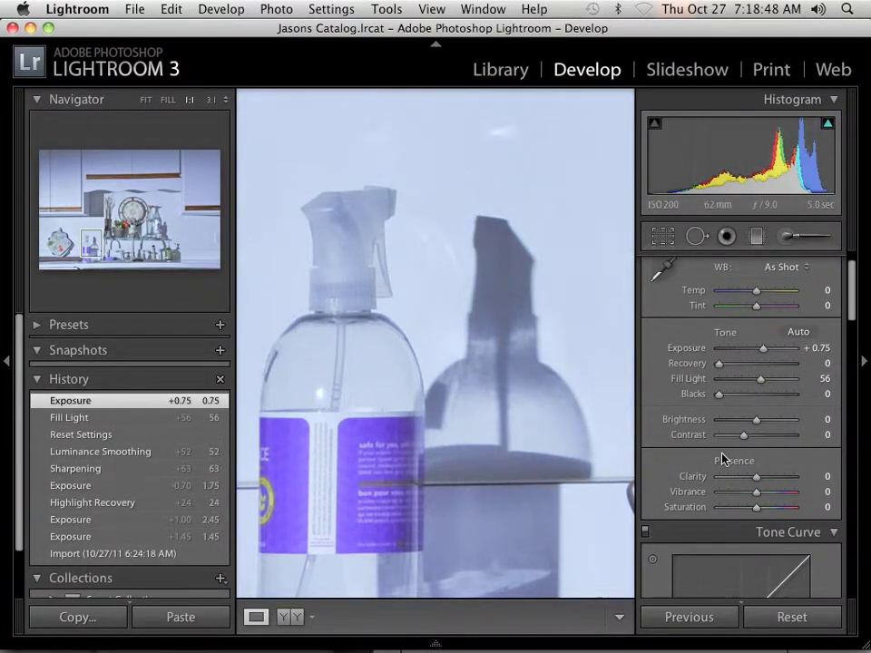
Step: Set the brighter kitchen photo's Sharpening Amount to 60 and its Luminance noise reduction to 31
{"action": "scroll", "coordinate": [723, 459], "scroll_direction": "down", "scroll_amount": 3}
{"action": "scroll", "coordinate": [722, 456], "scroll_direction": "down", "scroll_amount": 20}
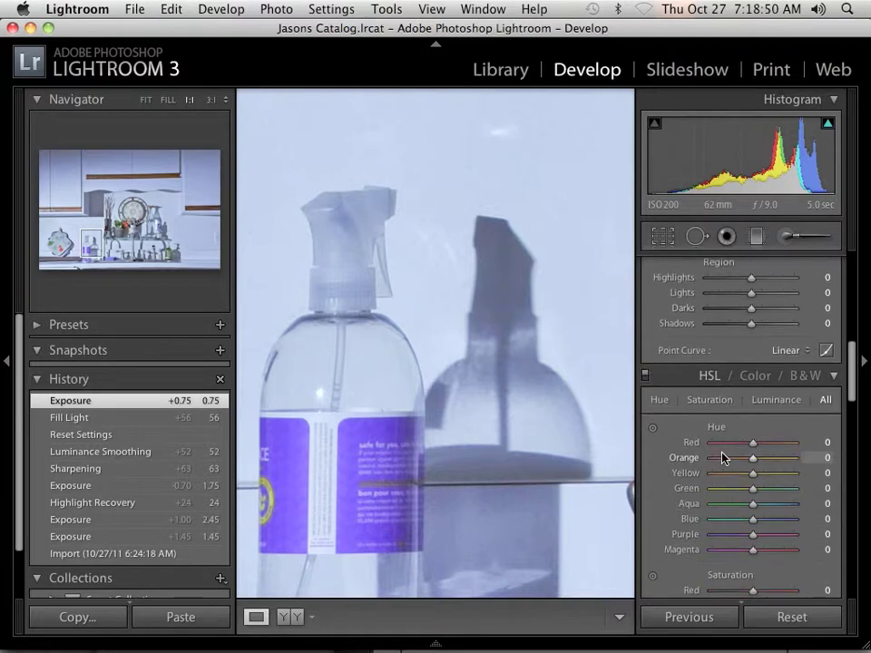
{"action": "scroll", "coordinate": [723, 456], "scroll_direction": "down", "scroll_amount": 15}
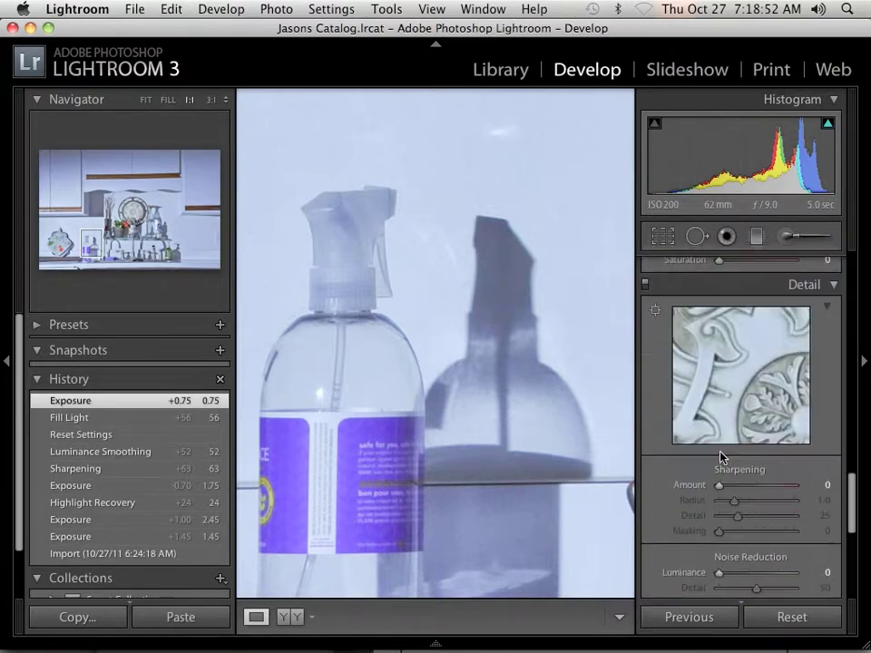
{"action": "left_click_drag", "start_coordinate": [718, 486], "coordinate": [750, 490]}
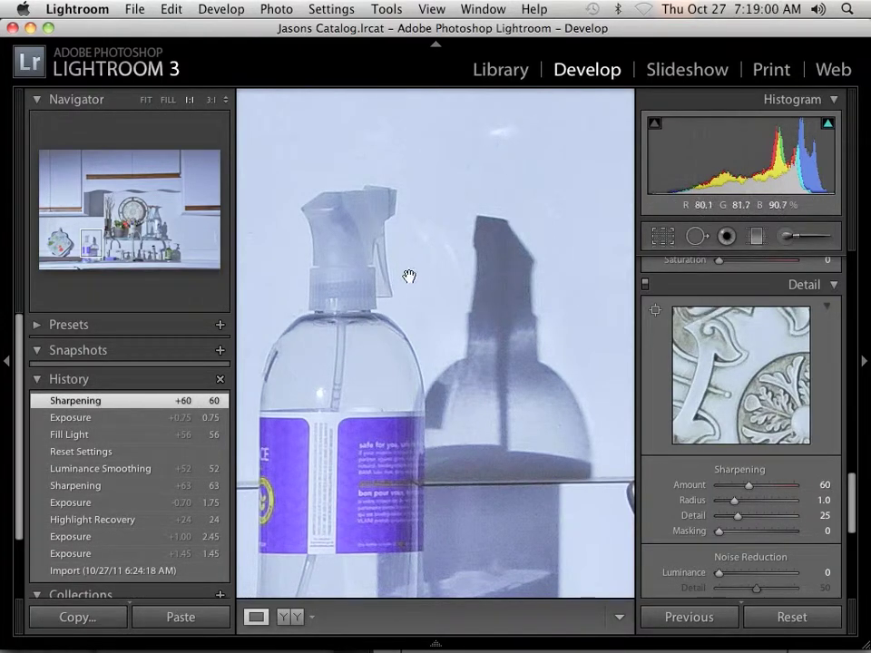
{"action": "scroll", "coordinate": [725, 553], "scroll_direction": "down", "scroll_amount": 1}
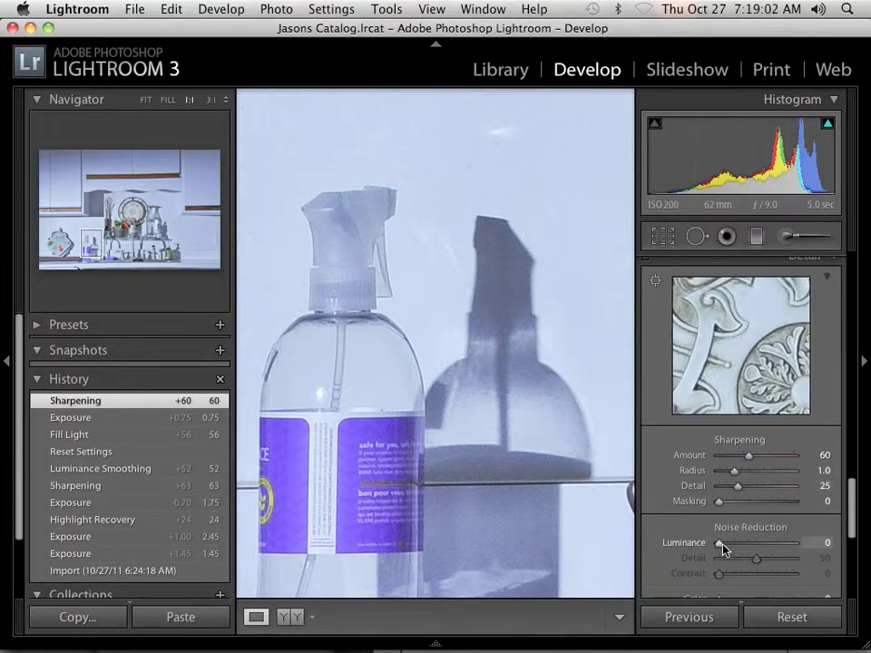
{"action": "left_click", "coordinate": [723, 544]}
{"action": "left_click_drag", "start_coordinate": [723, 547], "coordinate": [745, 549]}
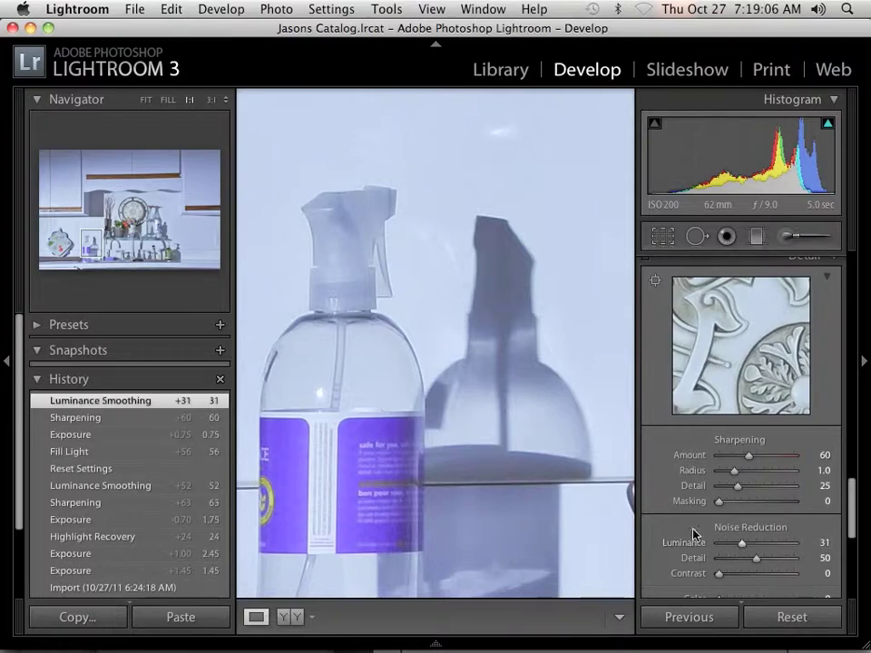
{"action": "left_click", "coordinate": [467, 447]}
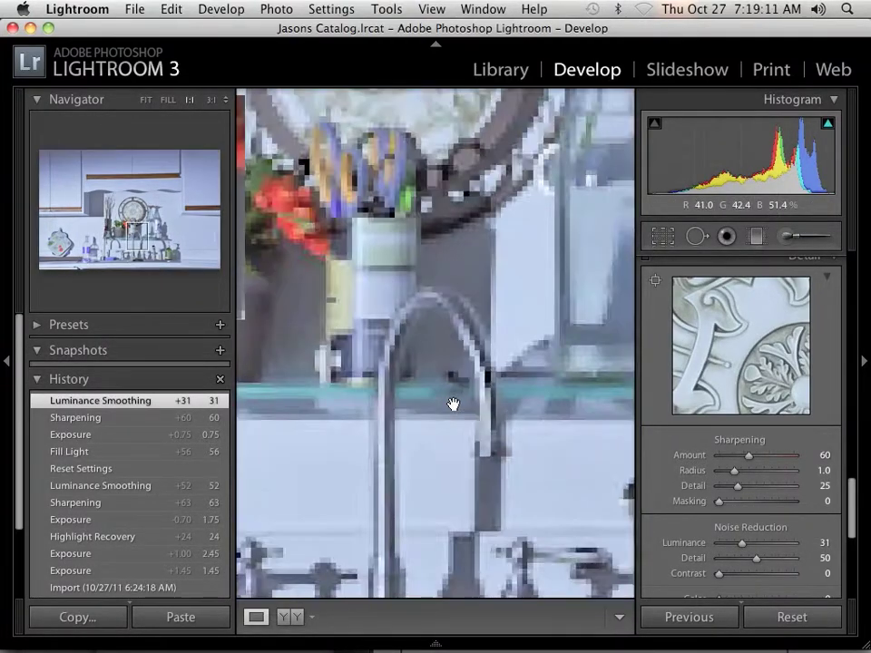
{"action": "left_click", "coordinate": [462, 427]}
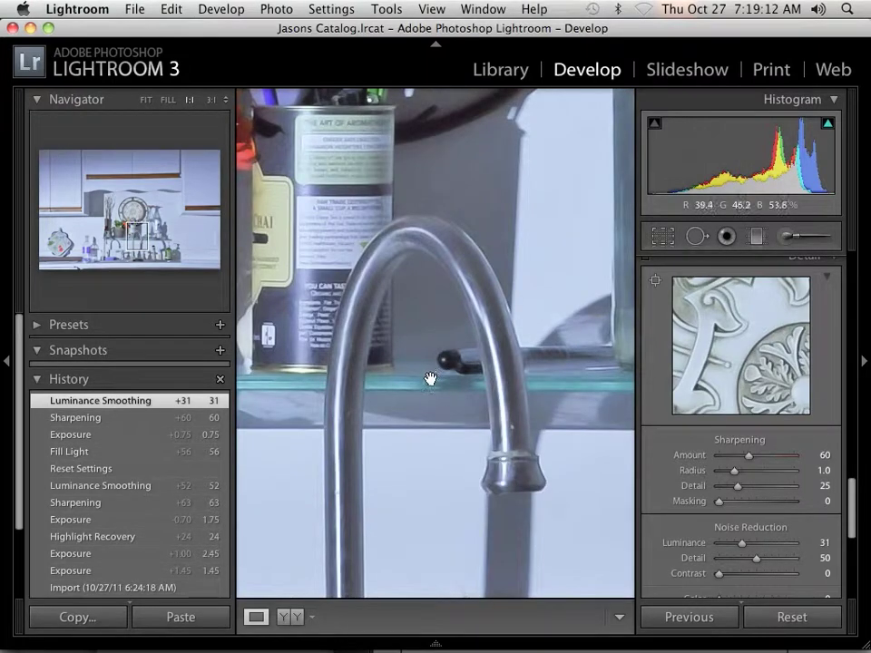
{"action": "left_click", "coordinate": [431, 380]}
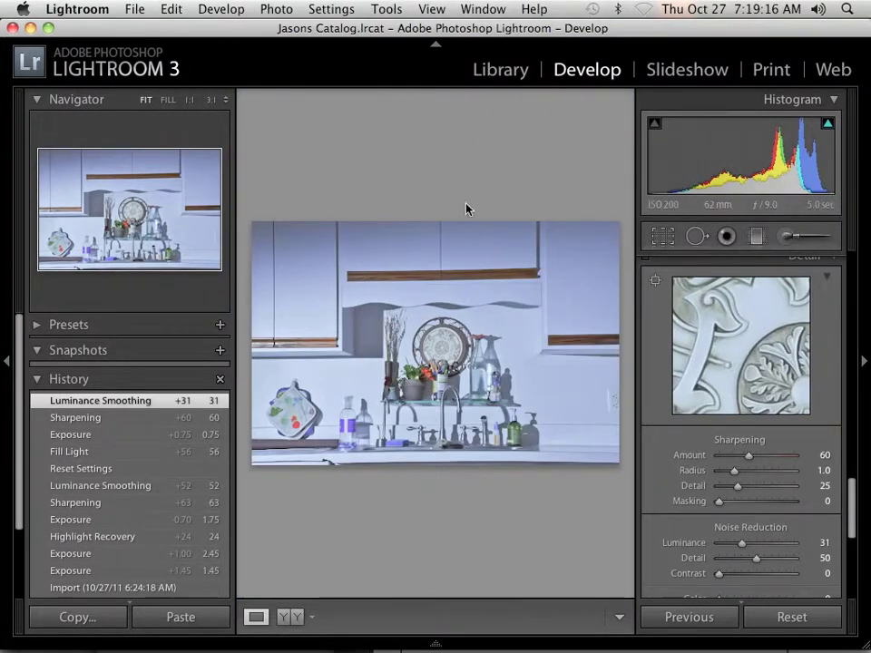
Step: Open the dark kitchen photo from the Library grid and inspect the bottles on the shelf at 1:1
{"action": "left_click", "coordinate": [501, 71]}
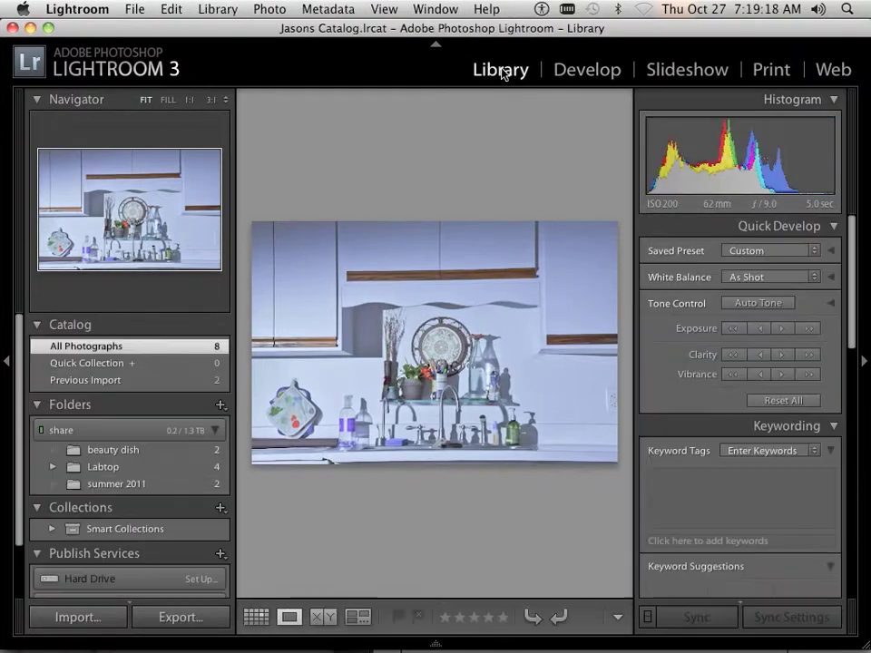
{"action": "left_click", "coordinate": [254, 621]}
{"action": "double_click", "coordinate": [437, 338]}
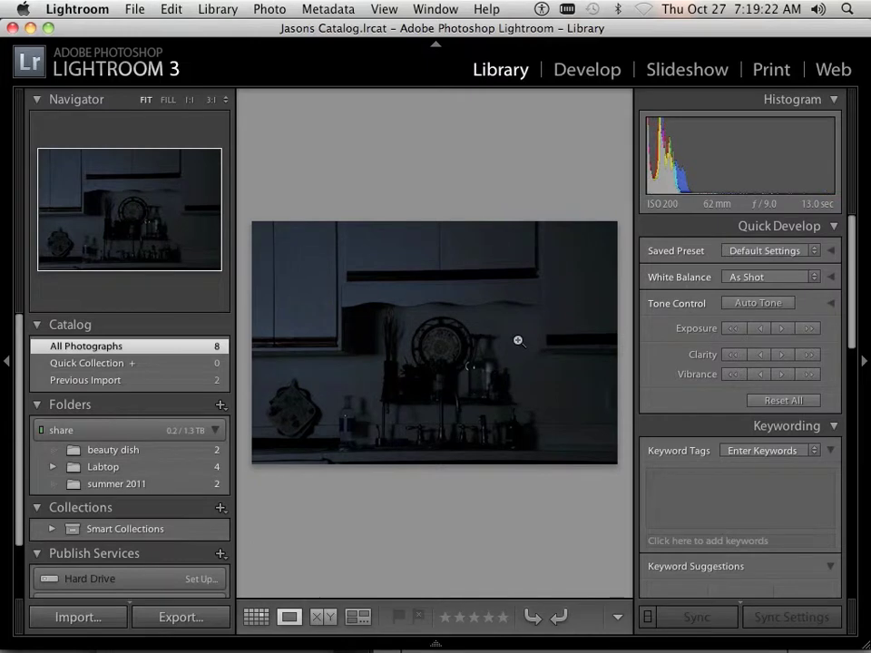
{"action": "left_click", "coordinate": [518, 340]}
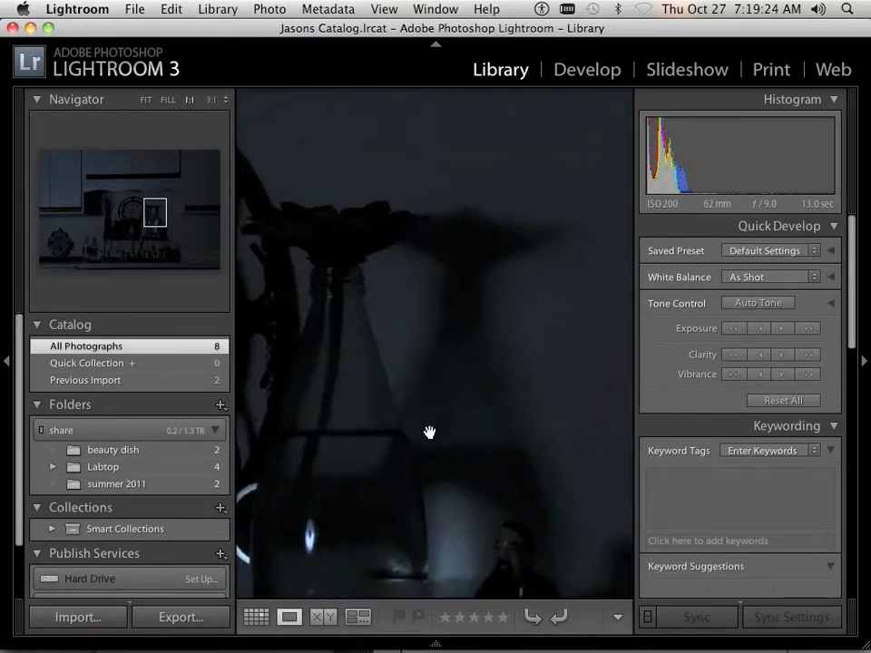
{"action": "mouse_move", "coordinate": [430, 432]}
{"action": "left_mouse_down"}
{"action": "mouse_move", "coordinate": [466, 398]}
{"action": "mouse_move", "coordinate": [486, 354]}
{"action": "mouse_move", "coordinate": [435, 418]}
{"action": "left_mouse_up"}
{"action": "left_click", "coordinate": [435, 419]}
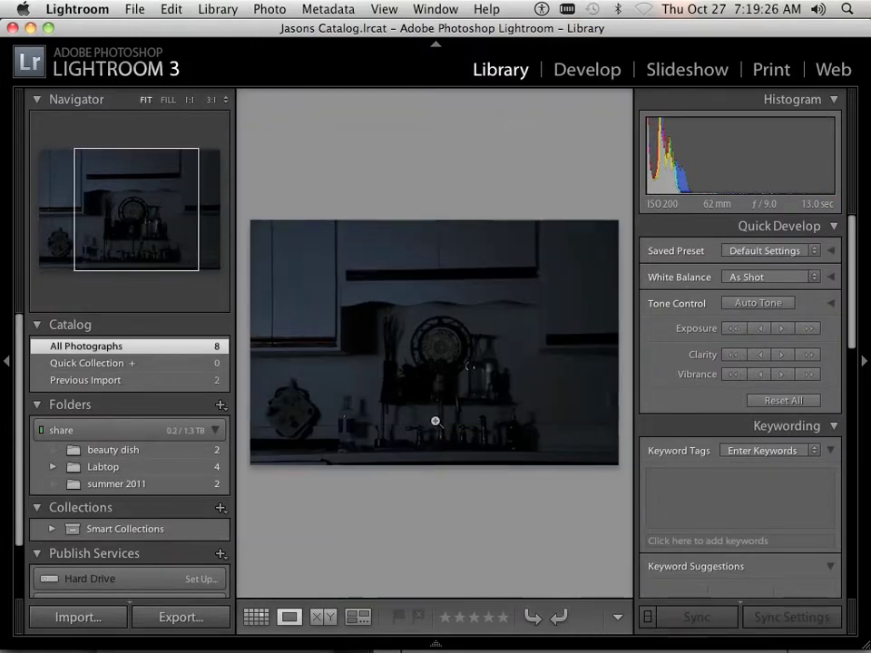
Step: Brighten the dark kitchen photo in Develop with Exposure at +2.55 and Fill Light at 49
{"action": "left_click", "coordinate": [589, 81]}
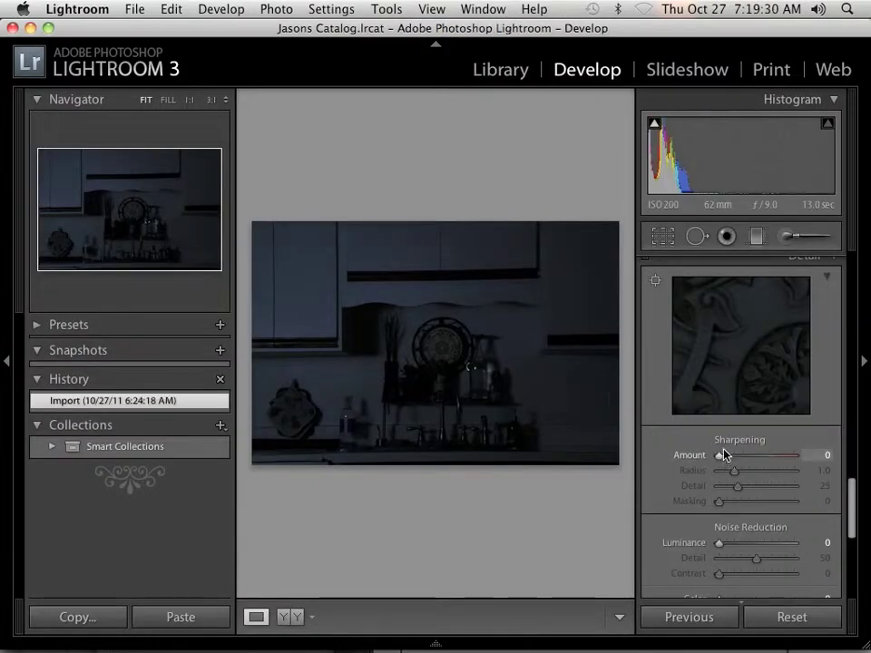
{"action": "left_click_drag", "start_coordinate": [852, 508], "coordinate": [860, 502]}
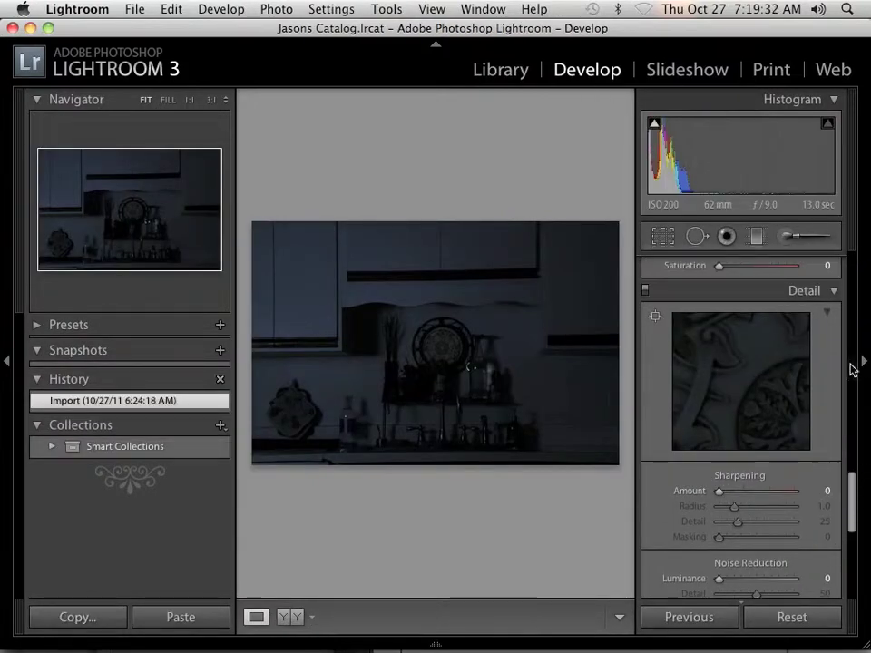
{"action": "left_click_drag", "start_coordinate": [855, 490], "coordinate": [836, 238]}
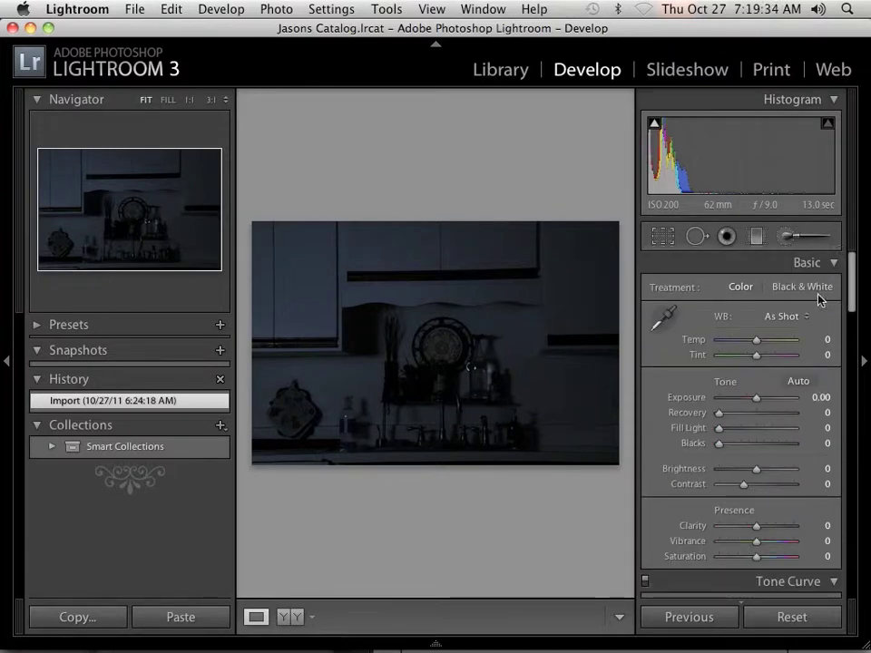
{"action": "left_click_drag", "start_coordinate": [757, 400], "coordinate": [781, 400]}
{"action": "left_click_drag", "start_coordinate": [725, 431], "coordinate": [758, 431]}
Step: Set the dark kitchen photo's Sharpening Amount to 48 and its Luminance noise reduction to 14
{"action": "scroll", "coordinate": [745, 444], "scroll_direction": "down", "scroll_amount": 10}
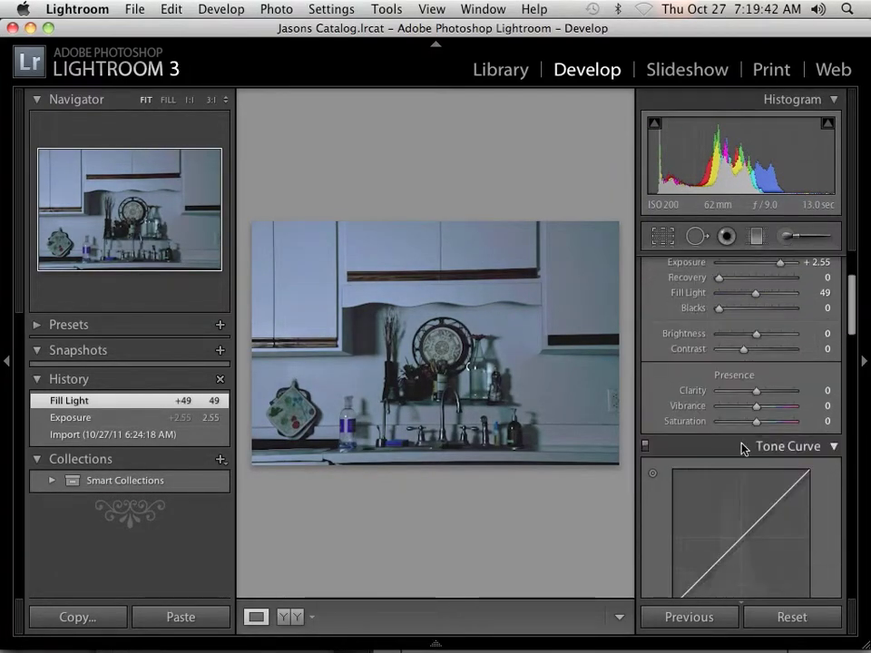
{"action": "scroll", "coordinate": [742, 443], "scroll_direction": "down", "scroll_amount": 12}
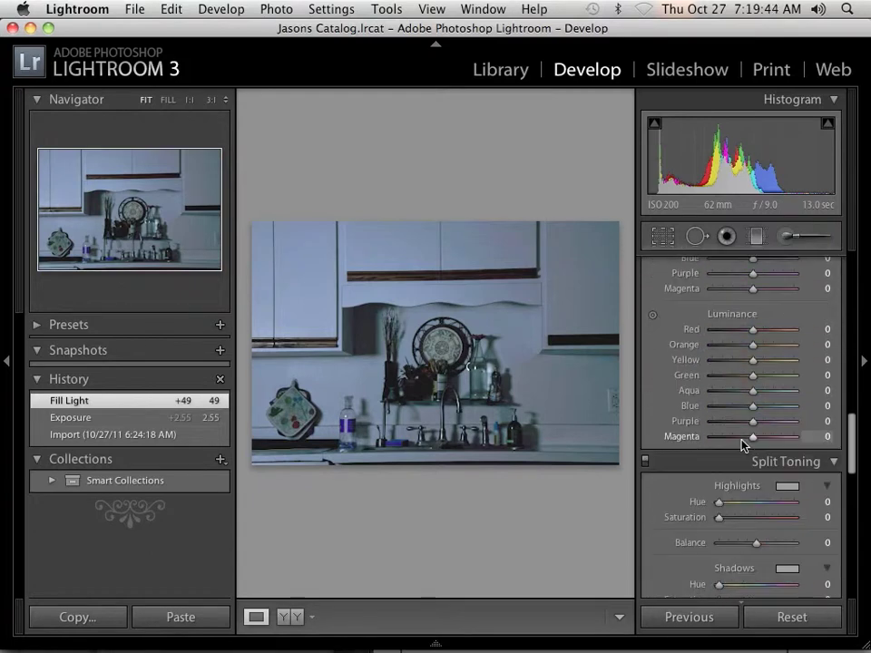
{"action": "scroll", "coordinate": [741, 443], "scroll_direction": "down", "scroll_amount": 3}
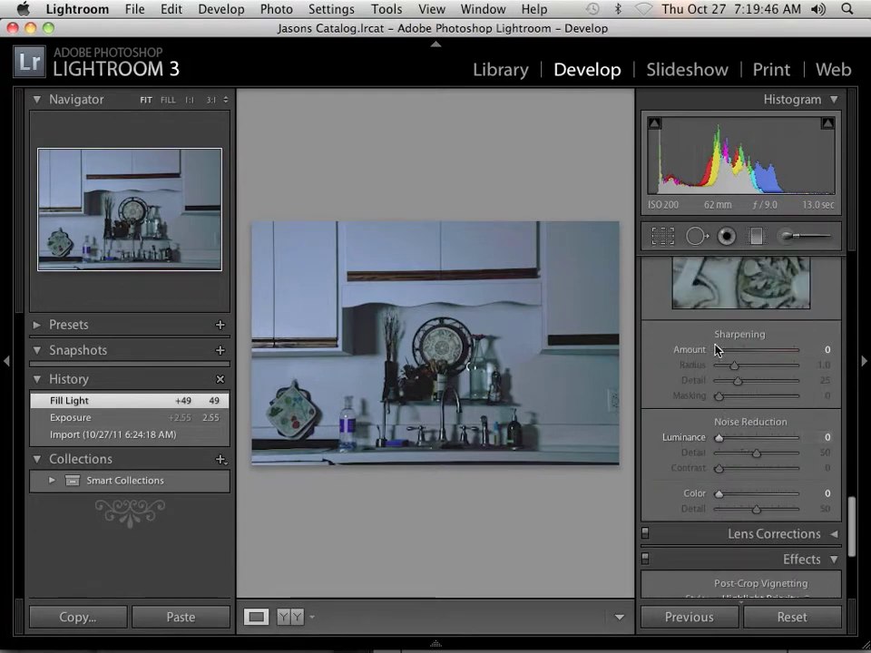
{"action": "left_click_drag", "start_coordinate": [719, 350], "coordinate": [741, 352]}
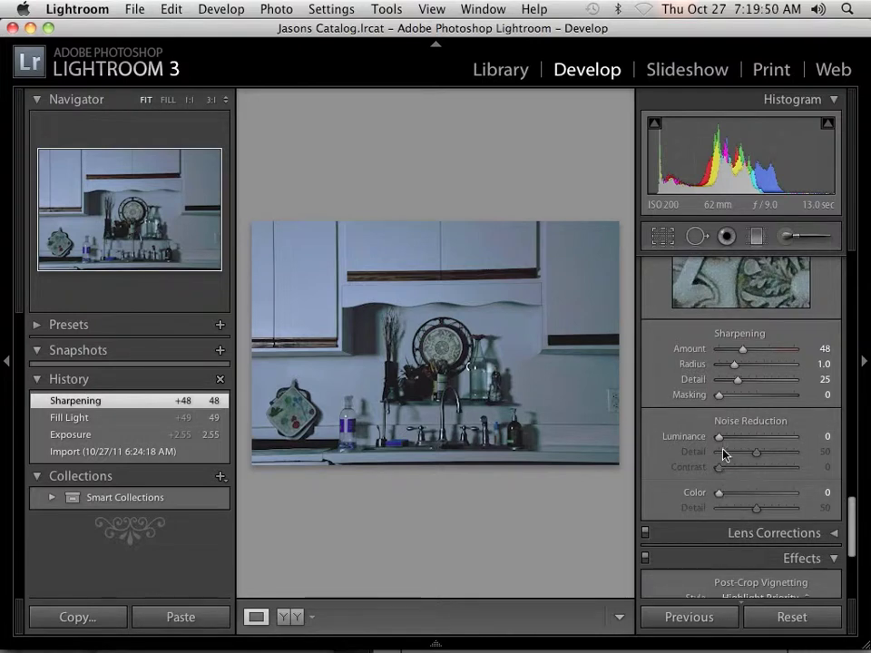
{"action": "left_click_drag", "start_coordinate": [718, 437], "coordinate": [725, 438]}
{"action": "left_click", "coordinate": [476, 325]}
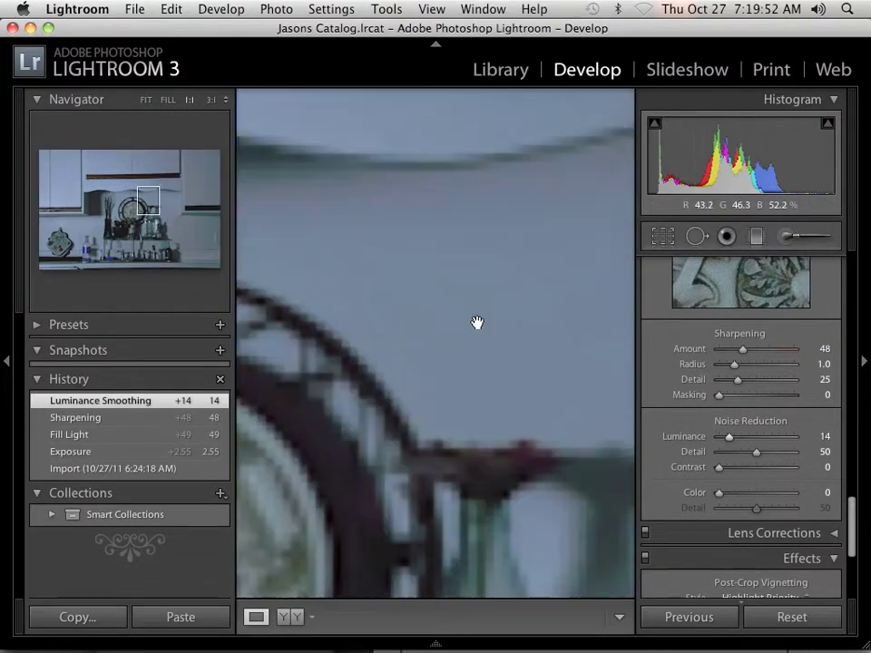
Step: Set the dark kitchen photo's Luminance noise reduction to 72, checking the wall and decorative plate at 1:1
{"action": "left_click_drag", "start_coordinate": [476, 325], "coordinate": [435, 381]}
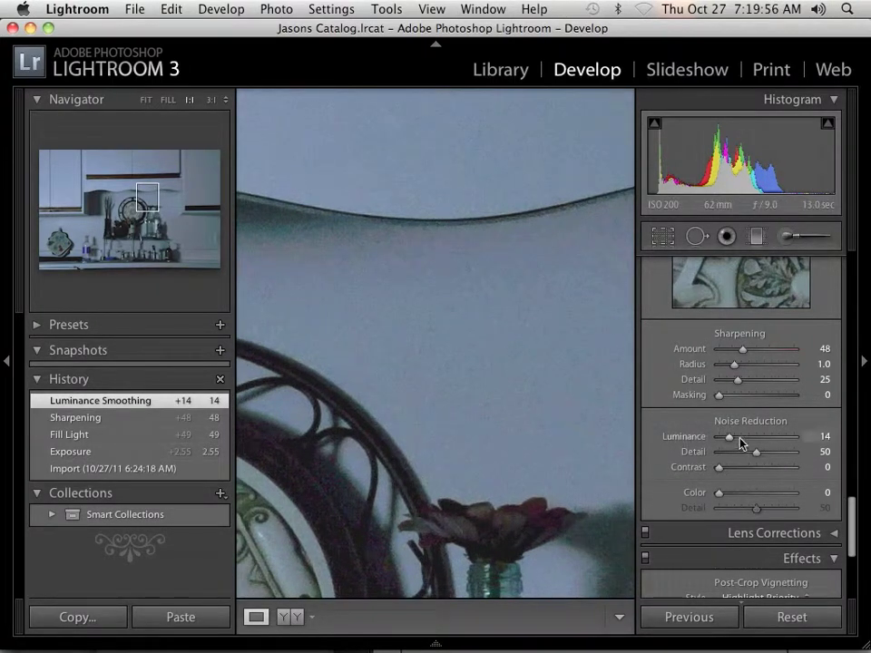
{"action": "left_click_drag", "start_coordinate": [732, 442], "coordinate": [777, 439]}
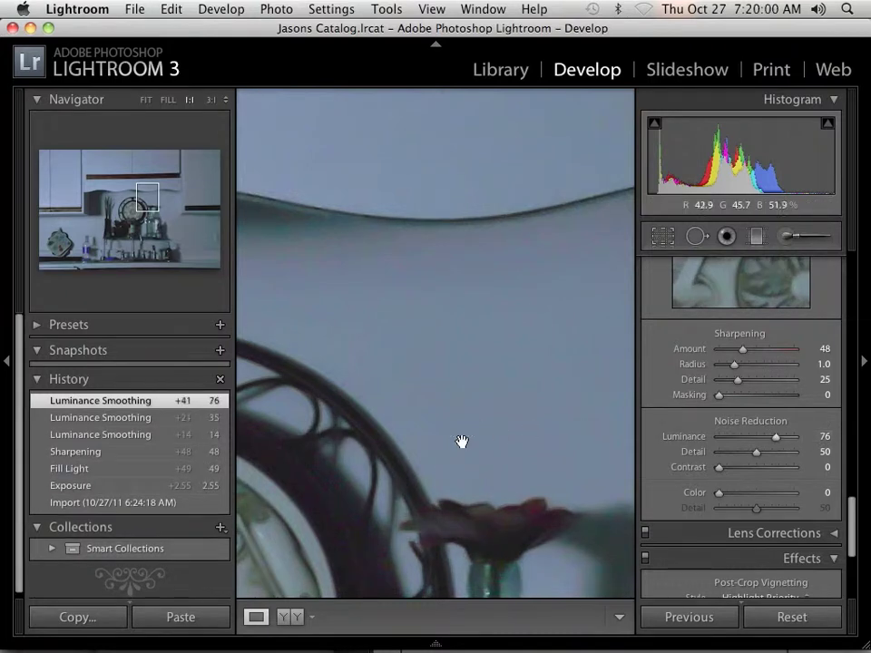
{"action": "left_click_drag", "start_coordinate": [461, 441], "coordinate": [592, 241]}
{"action": "left_click_drag", "start_coordinate": [431, 367], "coordinate": [590, 282]}
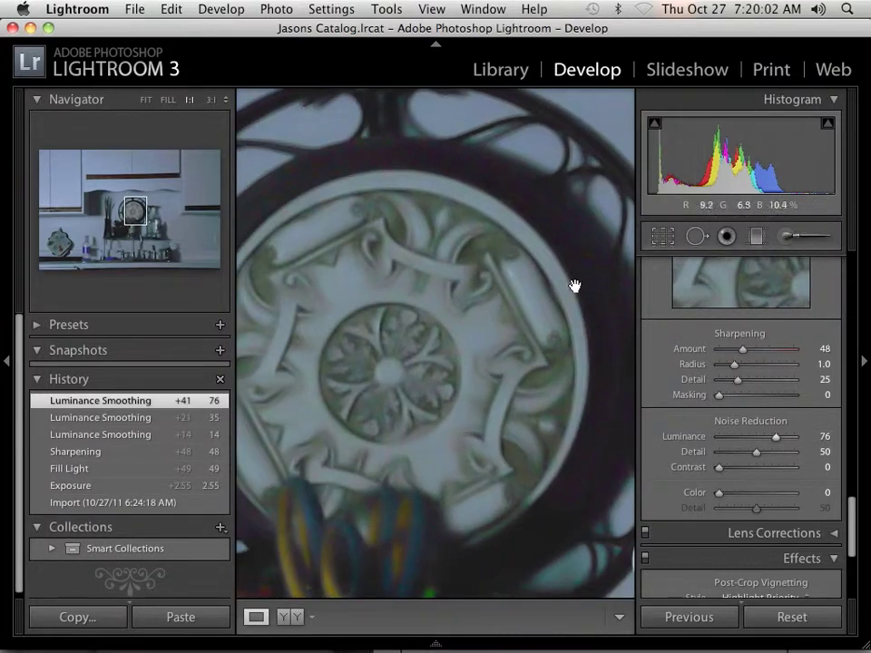
{"action": "left_click_drag", "start_coordinate": [391, 427], "coordinate": [512, 395]}
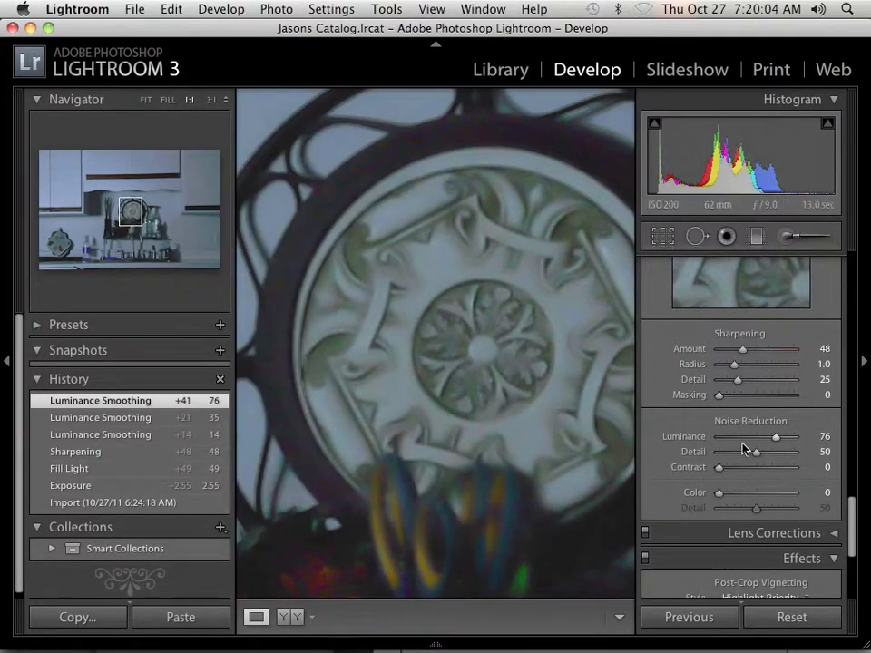
{"action": "mouse_move", "coordinate": [775, 441]}
{"action": "left_mouse_down"}
{"action": "mouse_move", "coordinate": [789, 441]}
{"action": "mouse_move", "coordinate": [778, 443]}
{"action": "left_mouse_up"}
{"action": "left_click", "coordinate": [474, 376]}
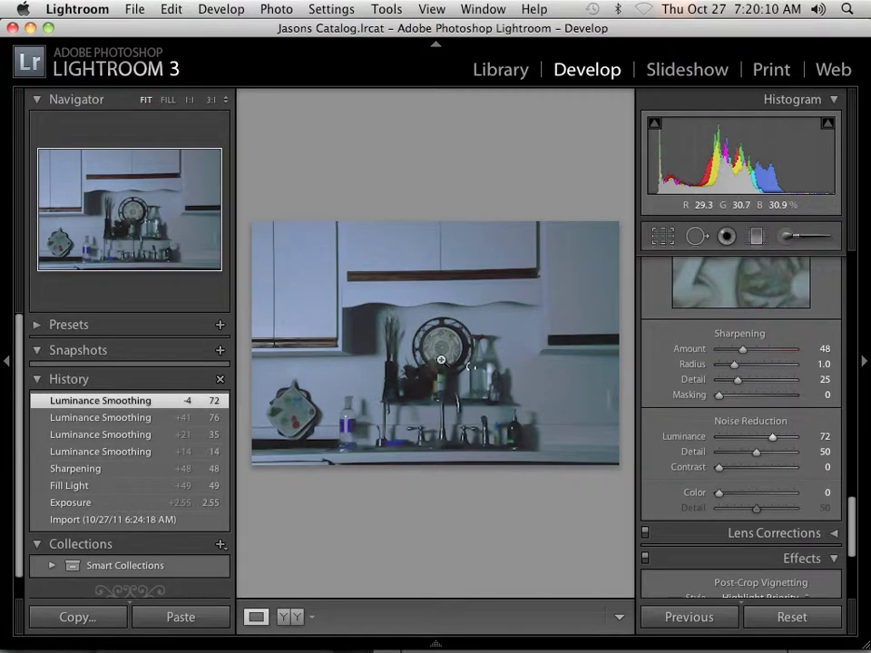
Step: Return to the Library grid and select the pond landscape photo
{"action": "left_click", "coordinate": [502, 70]}
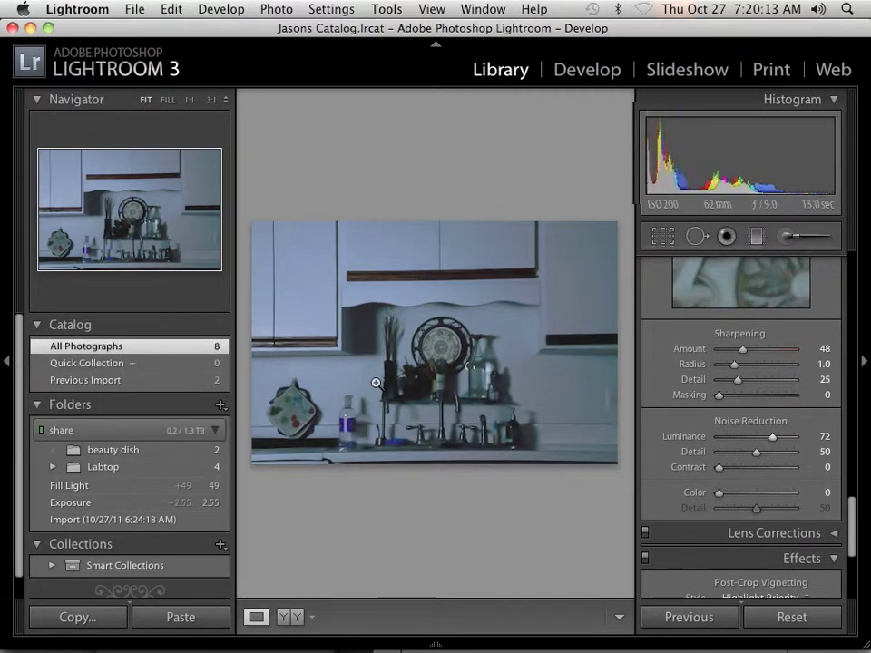
{"action": "left_click", "coordinate": [256, 617]}
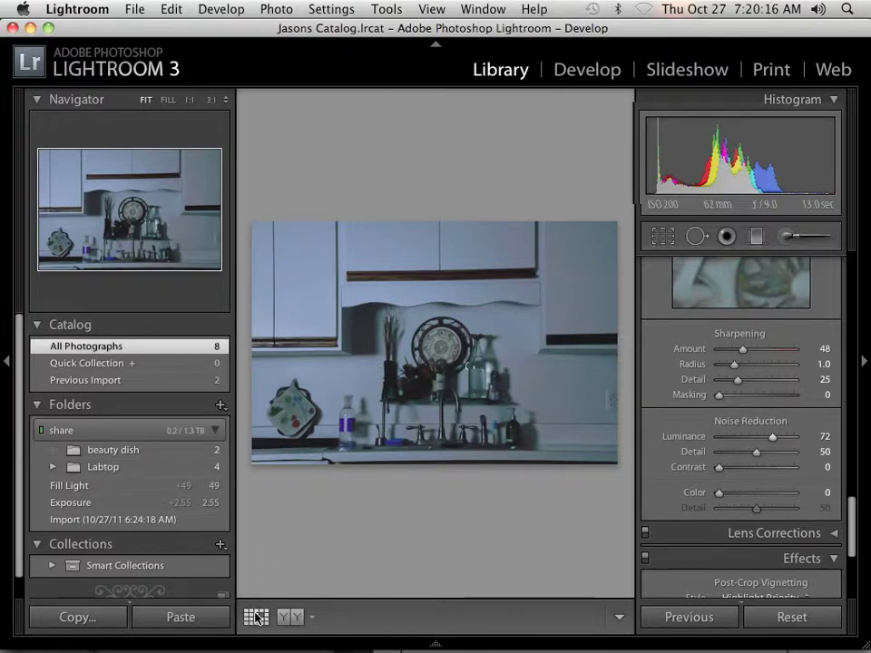
{"action": "left_click", "coordinate": [288, 354]}
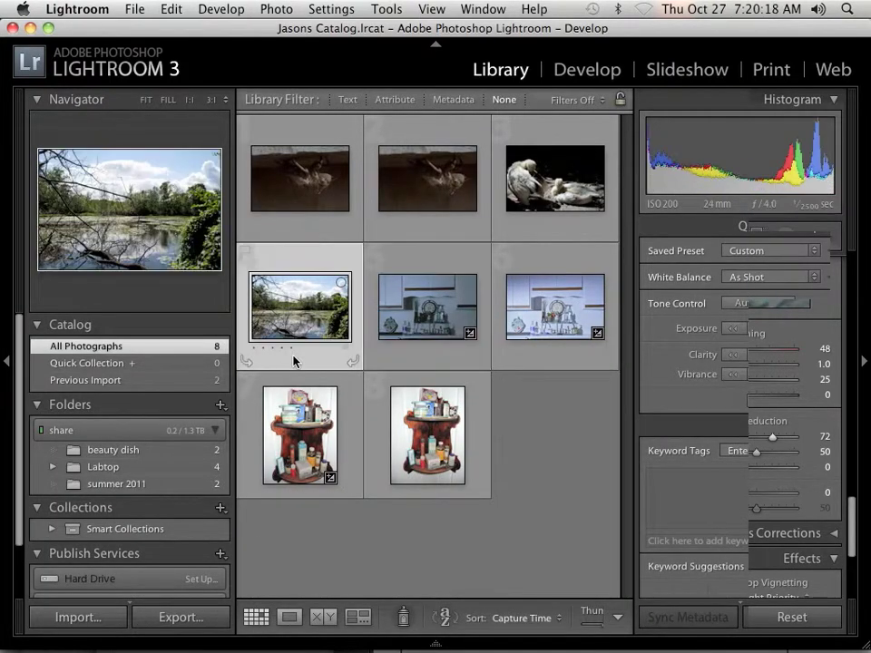
Step: Try to show the pond photo's file in Finder, and return to Lightroom
{"action": "right_click", "coordinate": [292, 362]}
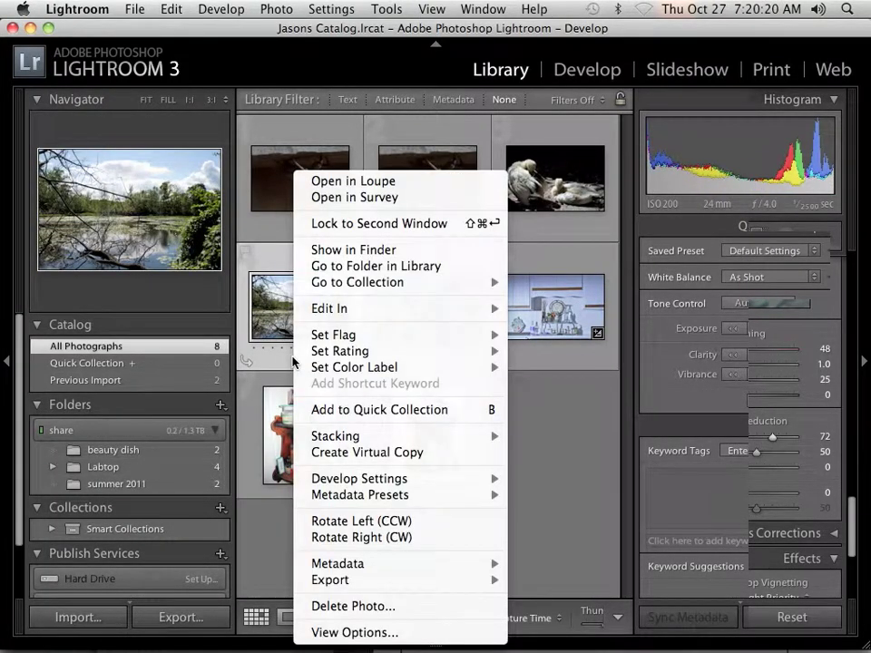
{"action": "left_click", "coordinate": [379, 257]}
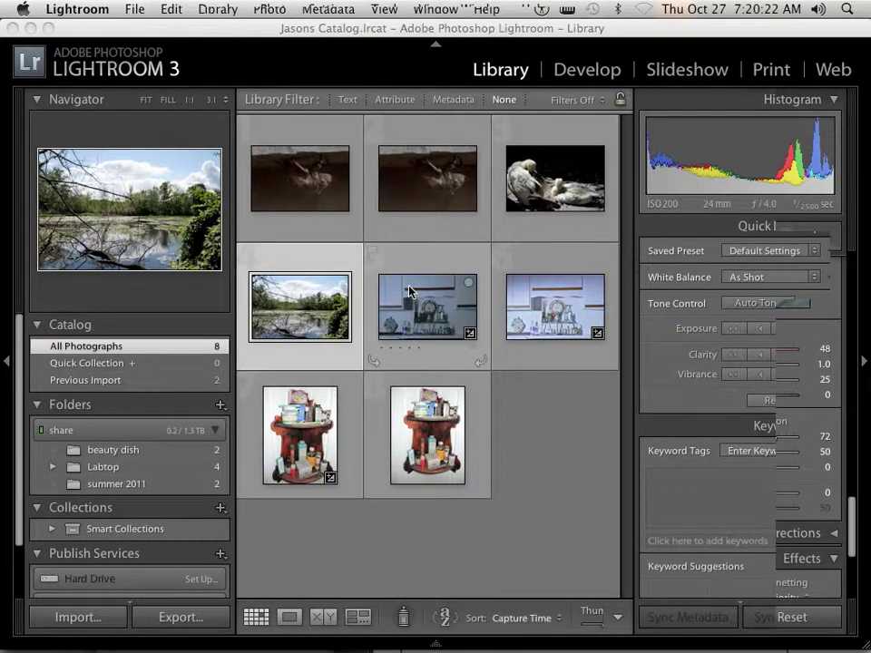
{"action": "right_click", "coordinate": [331, 264]}
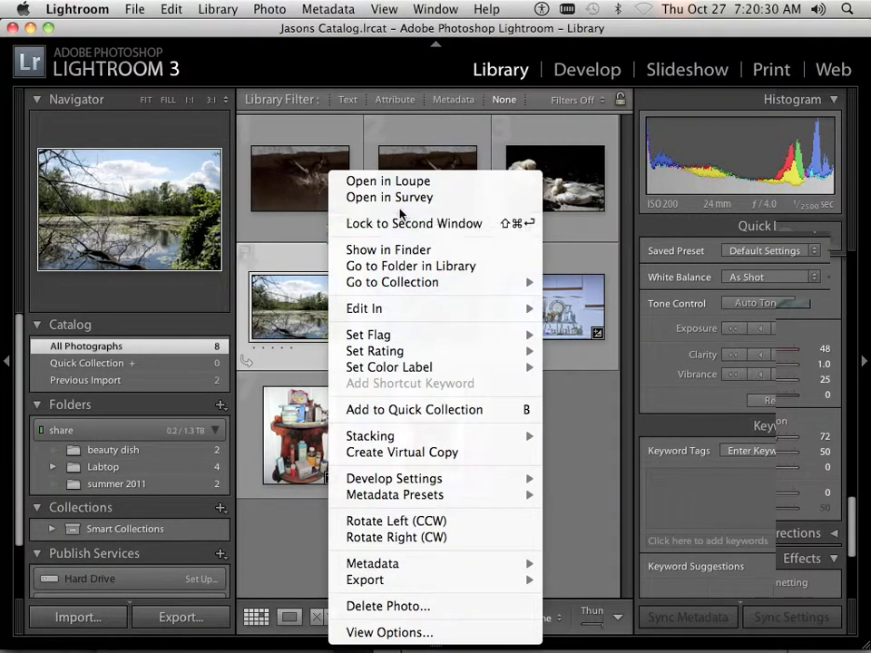
{"action": "left_click", "coordinate": [400, 250]}
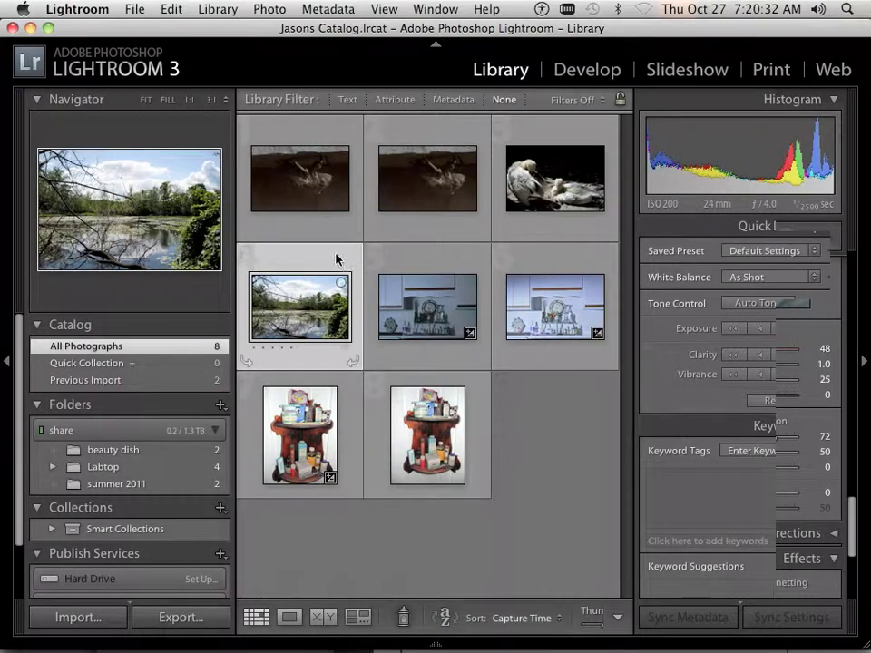
{"action": "mouse_move", "coordinate": [81, 640]}
{"action": "key", "text": "super+r"}
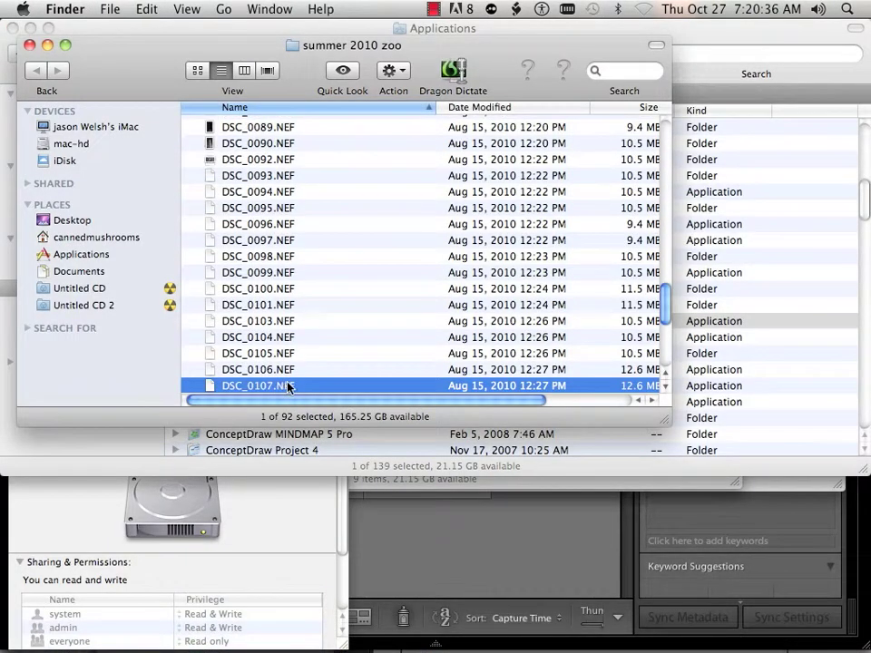
{"action": "left_click", "coordinate": [447, 557]}
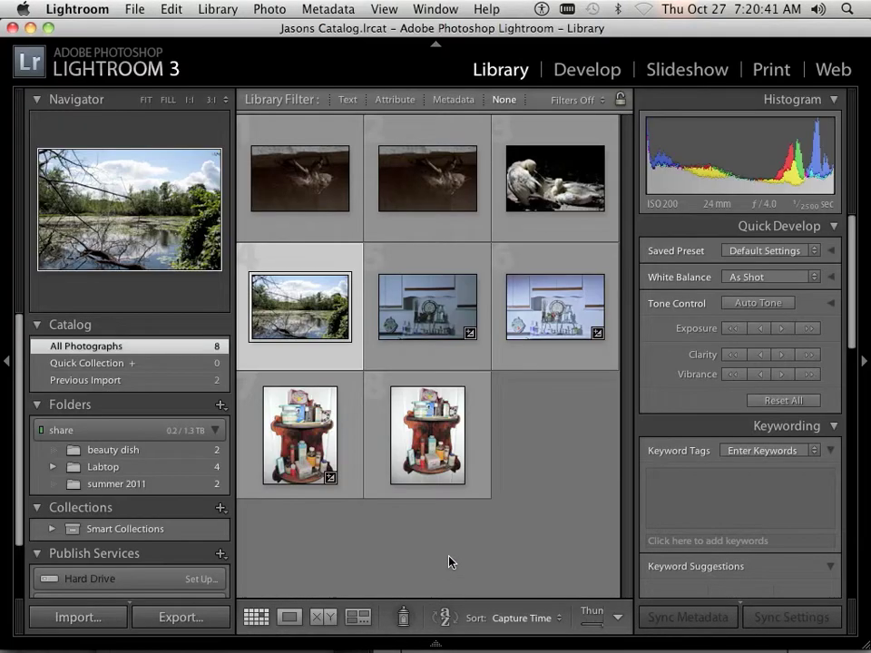
Step: Open the pond photo in Develop and inspect the treeline, lily pads and branches at 1:1
{"action": "right_click", "coordinate": [302, 363]}
{"action": "left_click", "coordinate": [582, 84]}
{"action": "left_click", "coordinate": [583, 80]}
{"action": "left_click", "coordinate": [455, 356]}
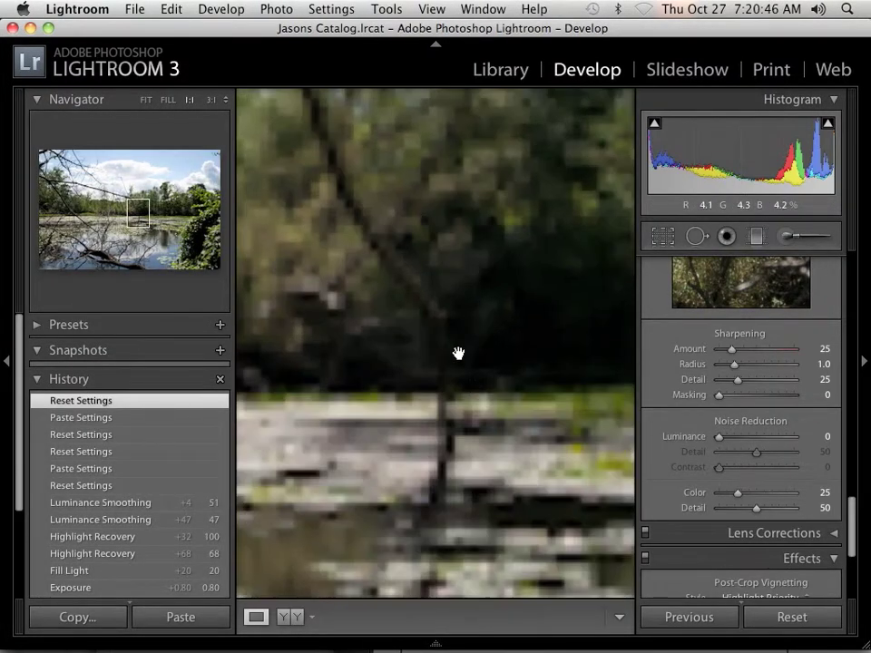
{"action": "left_click_drag", "start_coordinate": [383, 460], "coordinate": [508, 267]}
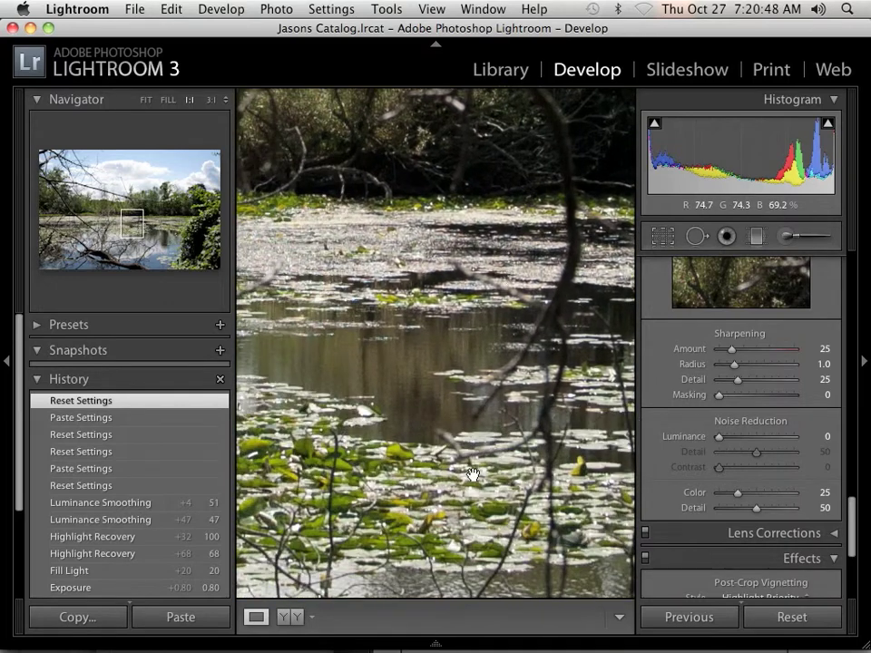
{"action": "left_click_drag", "start_coordinate": [472, 471], "coordinate": [602, 335]}
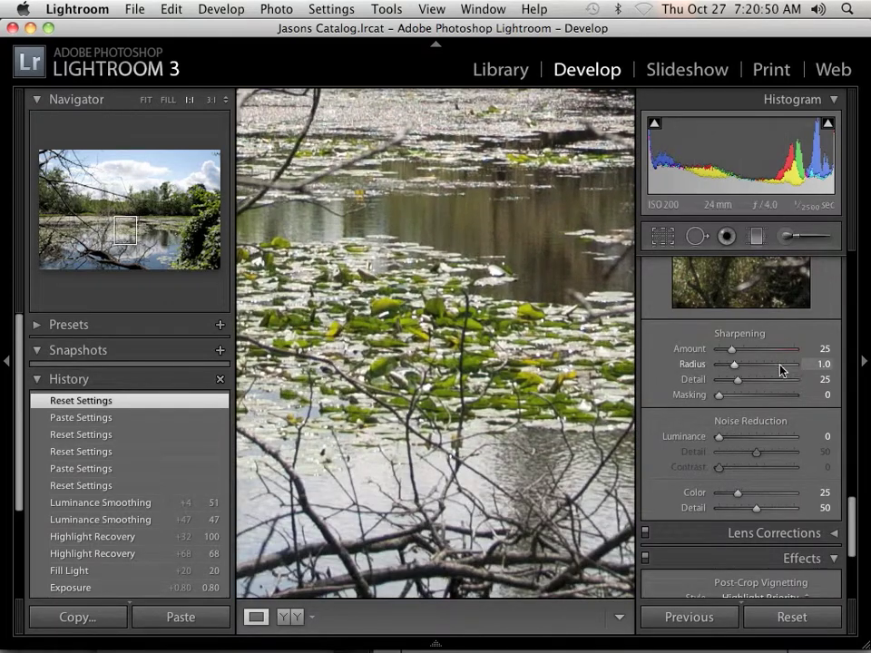
Step: Set the pond photo's Exposure to +1.10, checking the brightened treeline and the whole image
{"action": "left_click_drag", "start_coordinate": [850, 518], "coordinate": [865, 239]}
{"action": "mouse_move", "coordinate": [761, 400]}
{"action": "left_mouse_down"}
{"action": "mouse_move", "coordinate": [771, 399]}
{"action": "mouse_move", "coordinate": [763, 398]}
{"action": "left_mouse_up"}
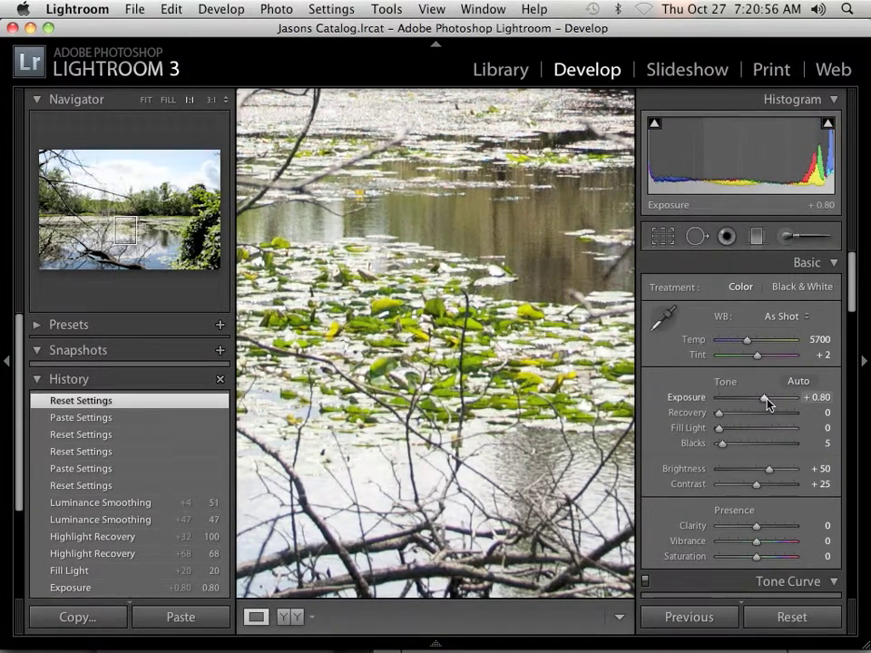
{"action": "left_click_drag", "start_coordinate": [439, 284], "coordinate": [453, 581]}
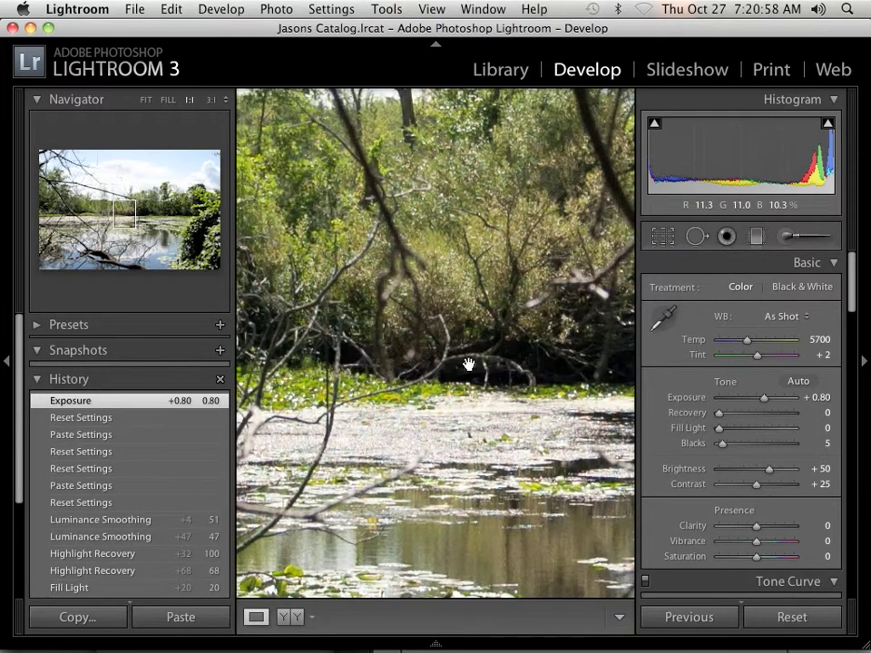
{"action": "left_click", "coordinate": [468, 362]}
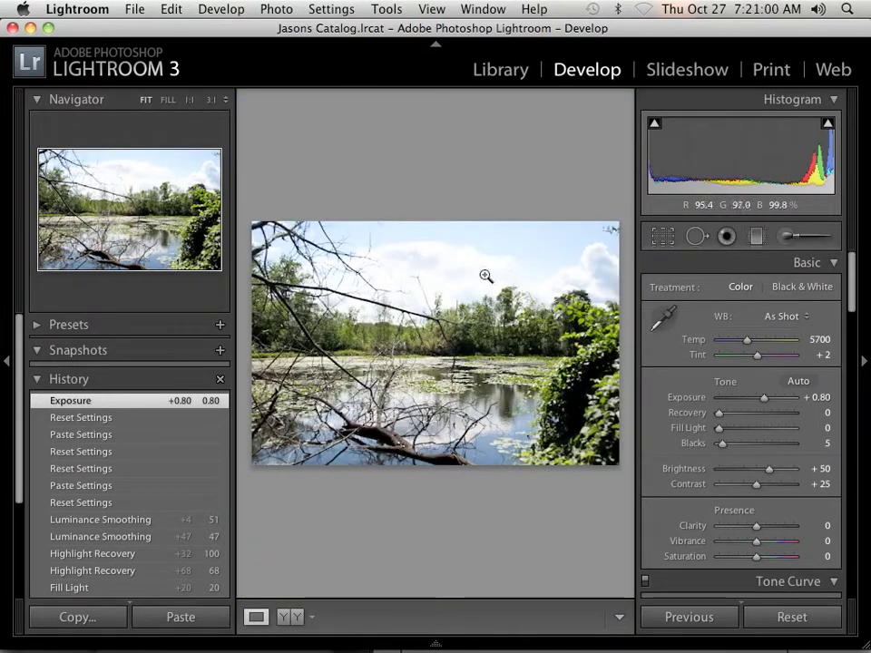
{"action": "left_click", "coordinate": [768, 398]}
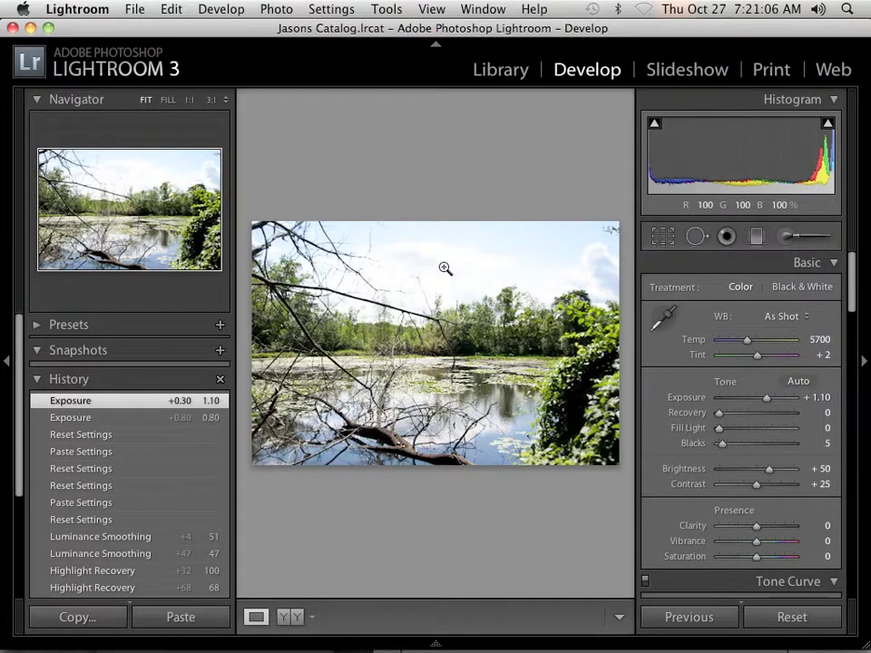
Step: Set the pond photo's highlight Recovery to 94 and its Fill Light to 3
{"action": "mouse_move", "coordinate": [827, 132]}
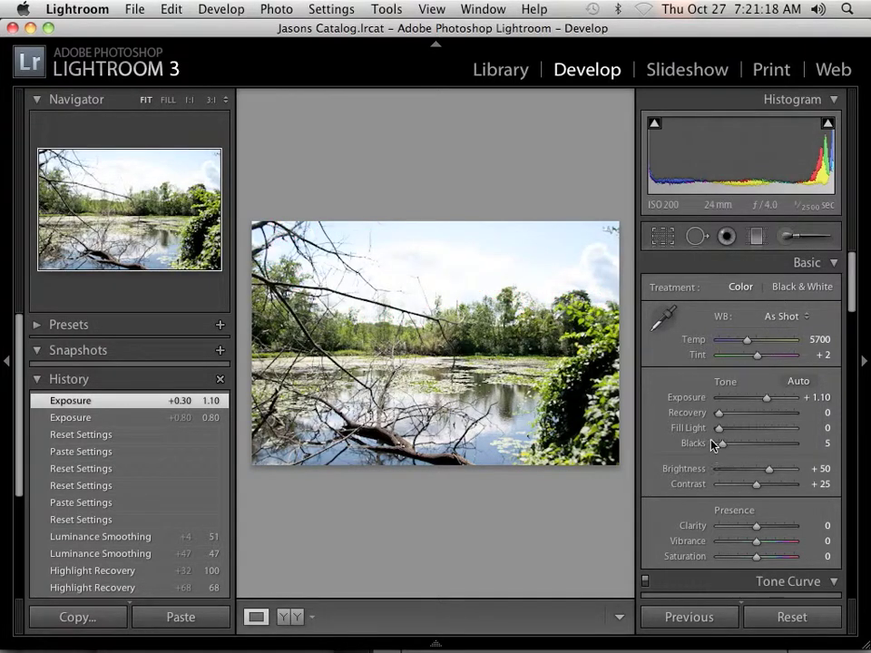
{"action": "left_click_drag", "start_coordinate": [716, 416], "coordinate": [789, 414]}
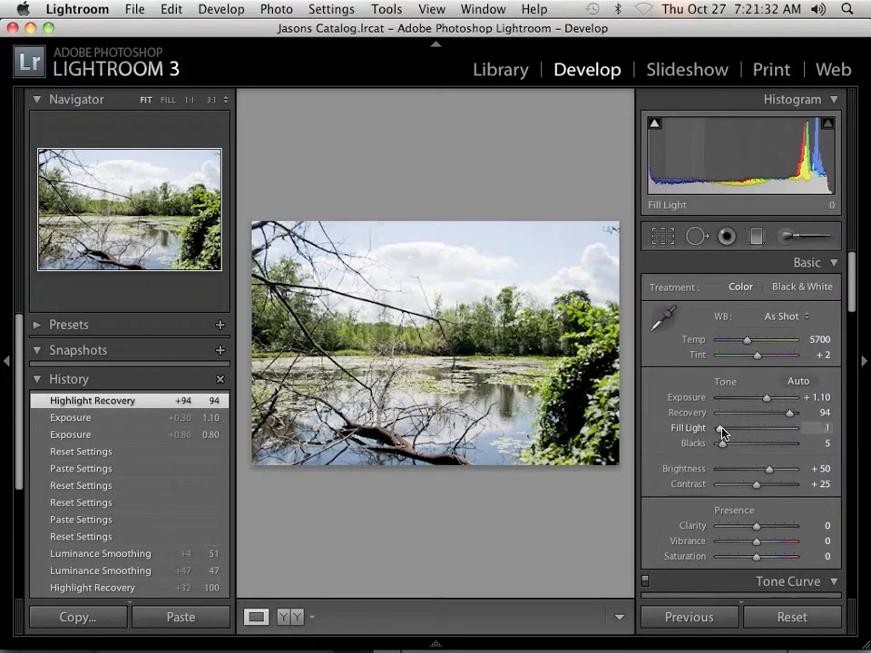
{"action": "left_click_drag", "start_coordinate": [721, 433], "coordinate": [734, 436]}
Step: Set the pond photo's Sharpening Amount to 87 and its Luminance noise reduction to 45
{"action": "left_click_drag", "start_coordinate": [853, 299], "coordinate": [857, 535]}
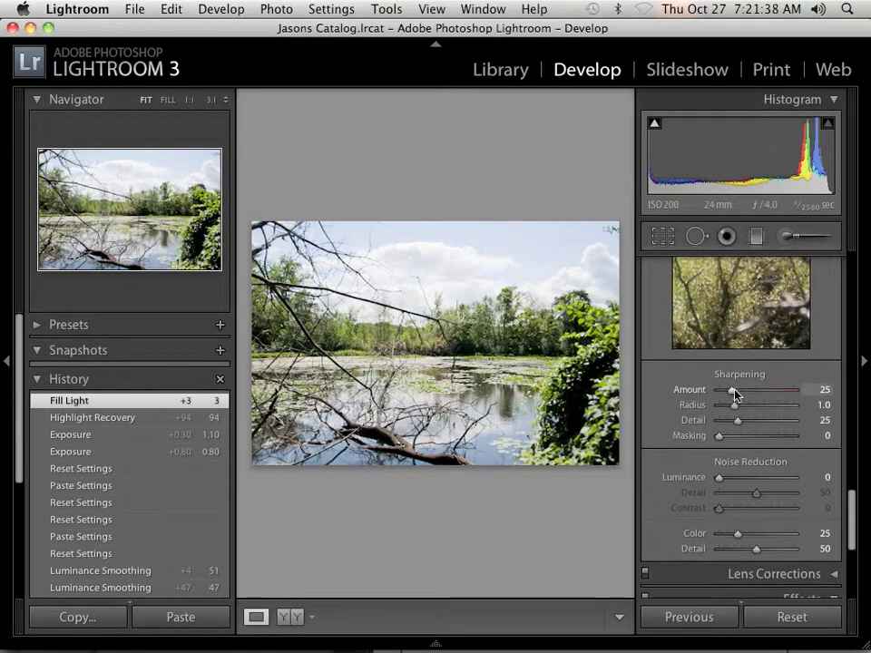
{"action": "left_click_drag", "start_coordinate": [734, 392], "coordinate": [766, 397]}
{"action": "left_click", "coordinate": [363, 415]}
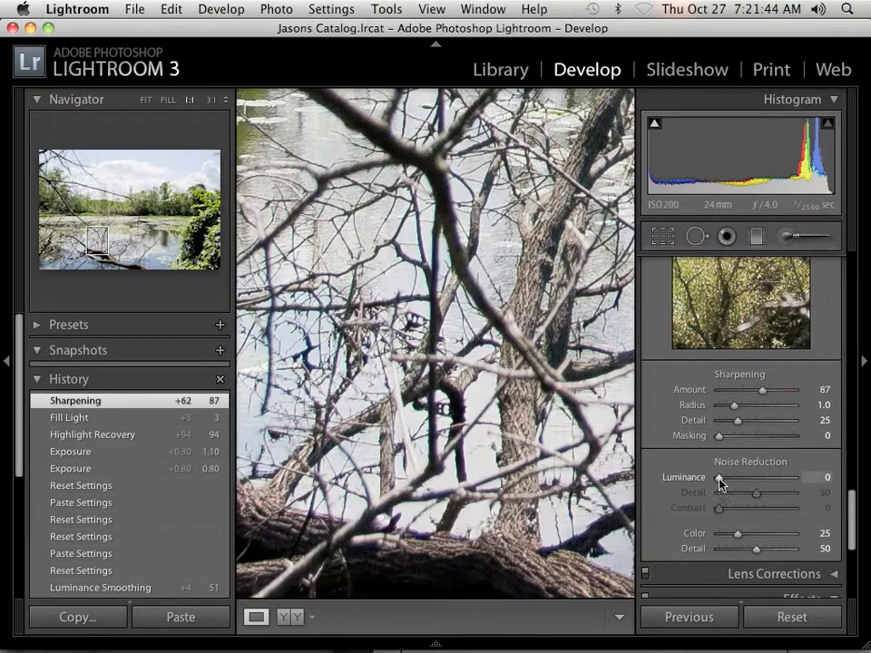
{"action": "left_click_drag", "start_coordinate": [719, 478], "coordinate": [751, 478]}
{"action": "left_click", "coordinate": [444, 329]}
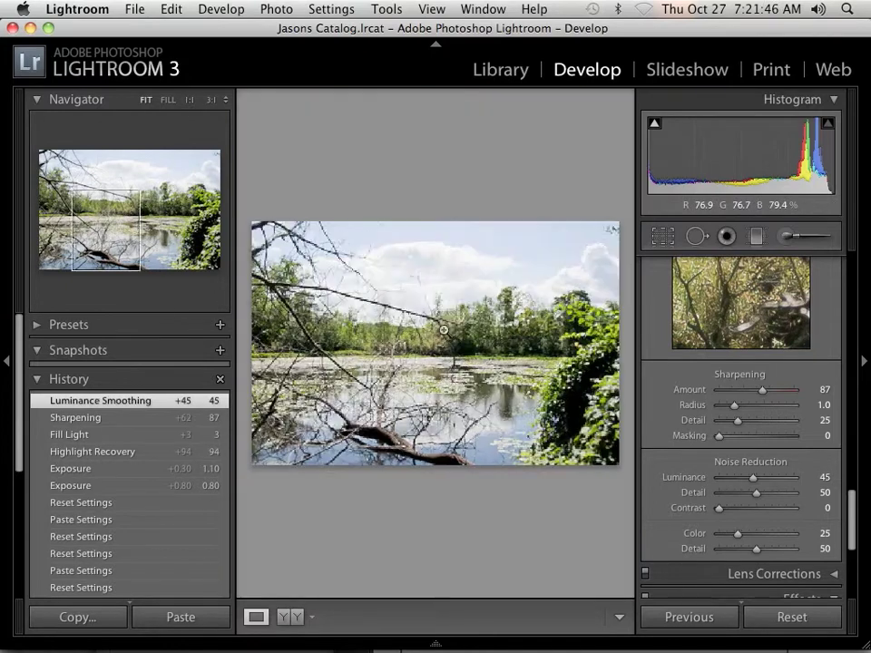
Step: Inspect the pond photo's clouds and thin branches against the sky at 1:1 and return to the full view
{"action": "left_click", "coordinate": [460, 278]}
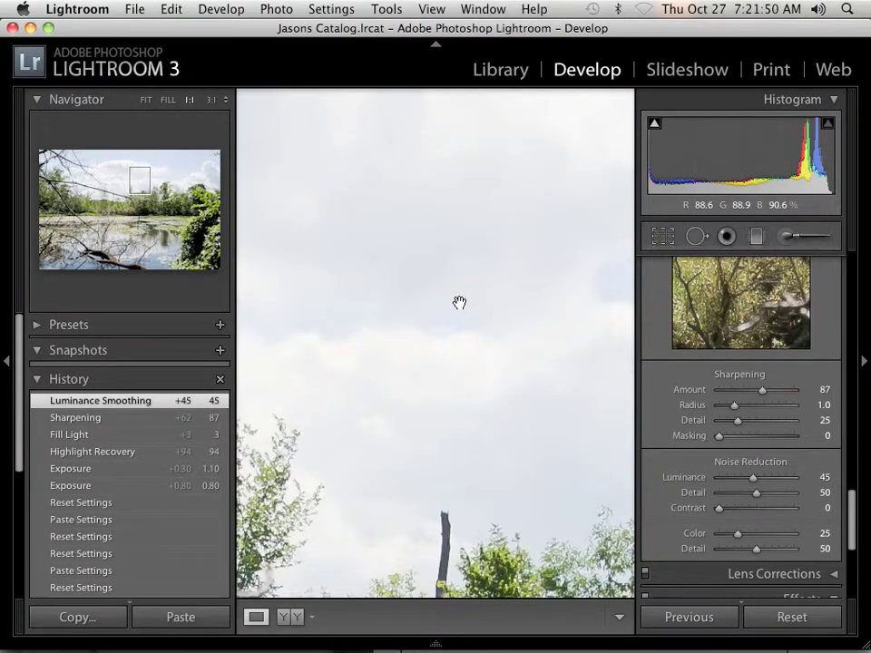
{"action": "left_click", "coordinate": [459, 302]}
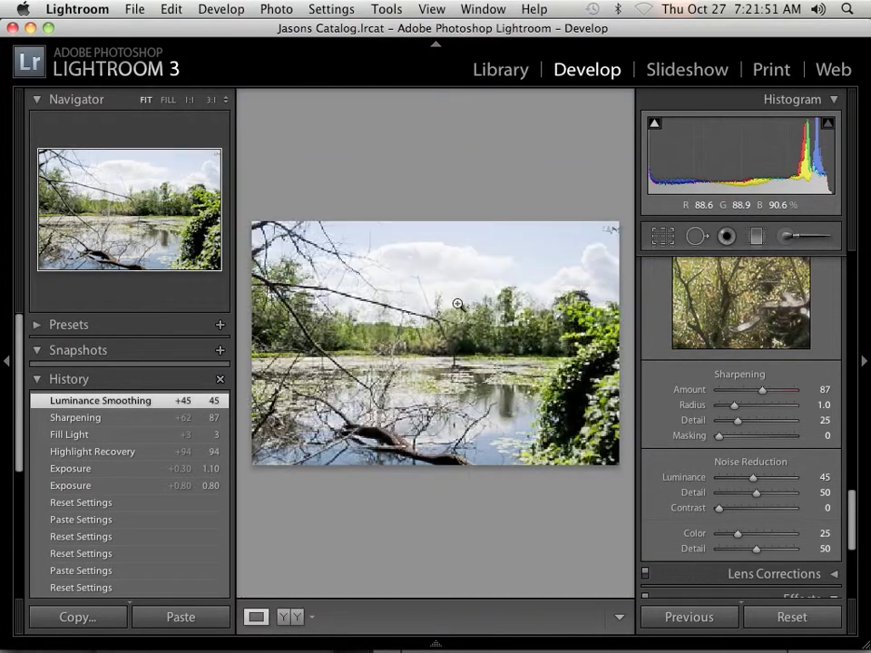
{"action": "left_click", "coordinate": [413, 274]}
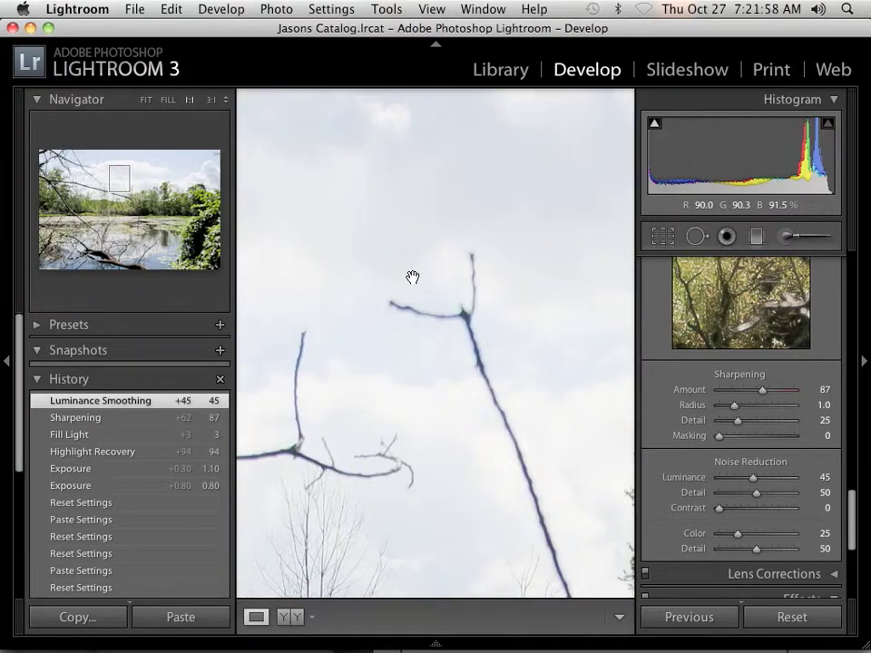
{"action": "left_click", "coordinate": [412, 277]}
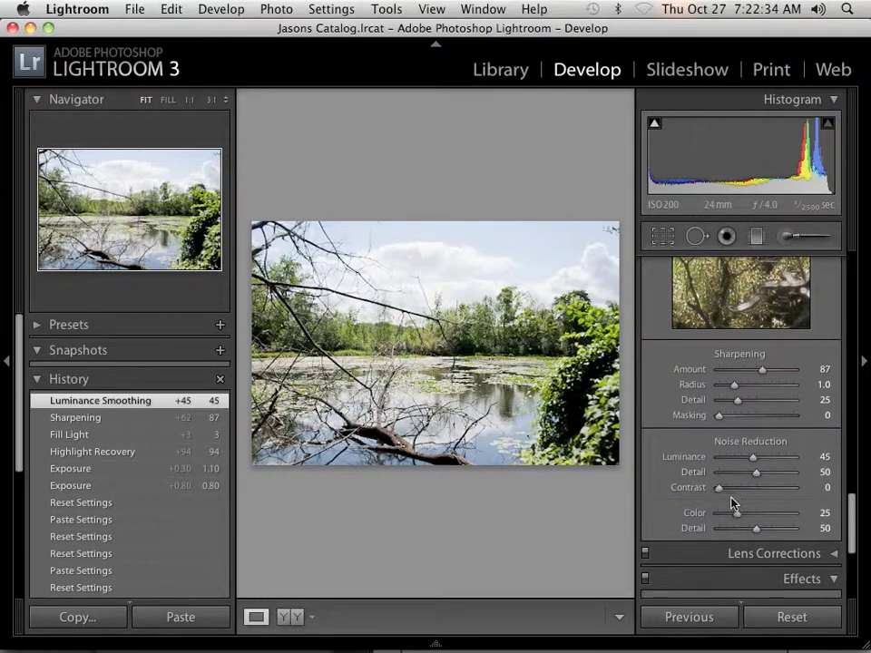
{"action": "scroll", "coordinate": [716, 490], "scroll_direction": "down", "scroll_amount": 1}
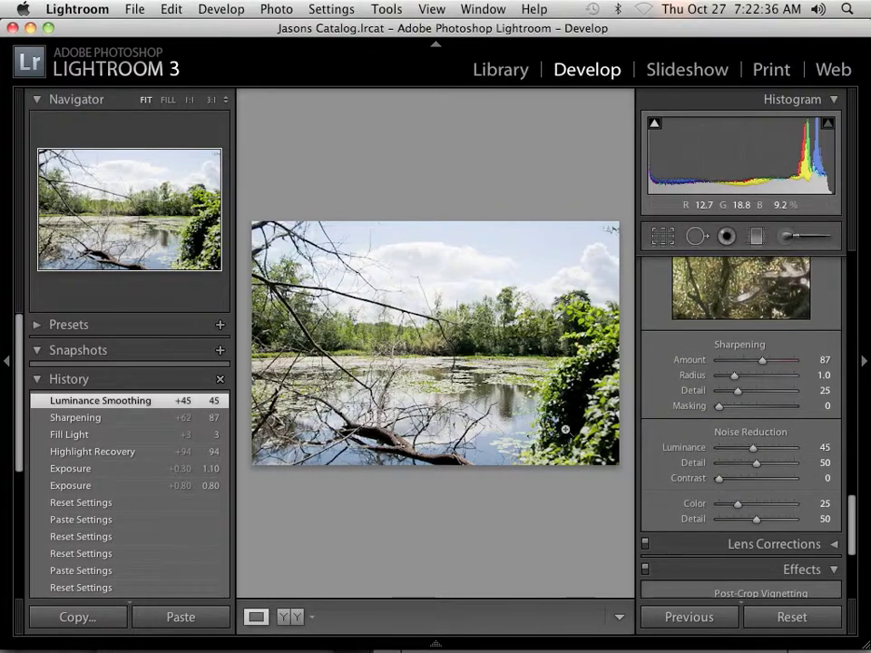